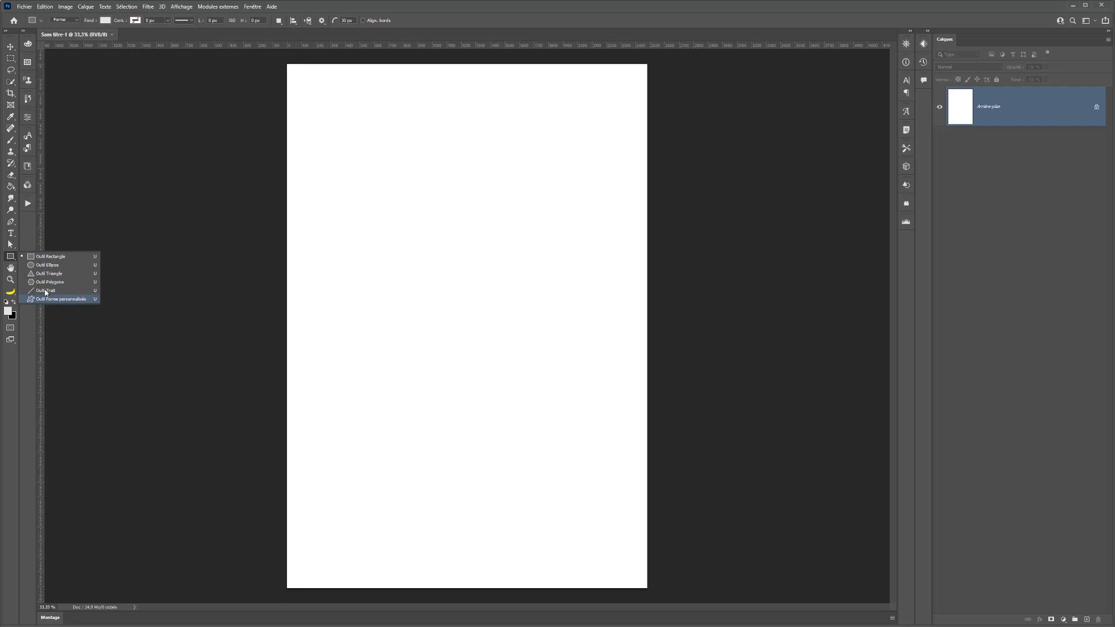
Draw a rectangle in Shape mode, about 1579 by 1752 px, in the middle of the page.
left_click(29, 256)
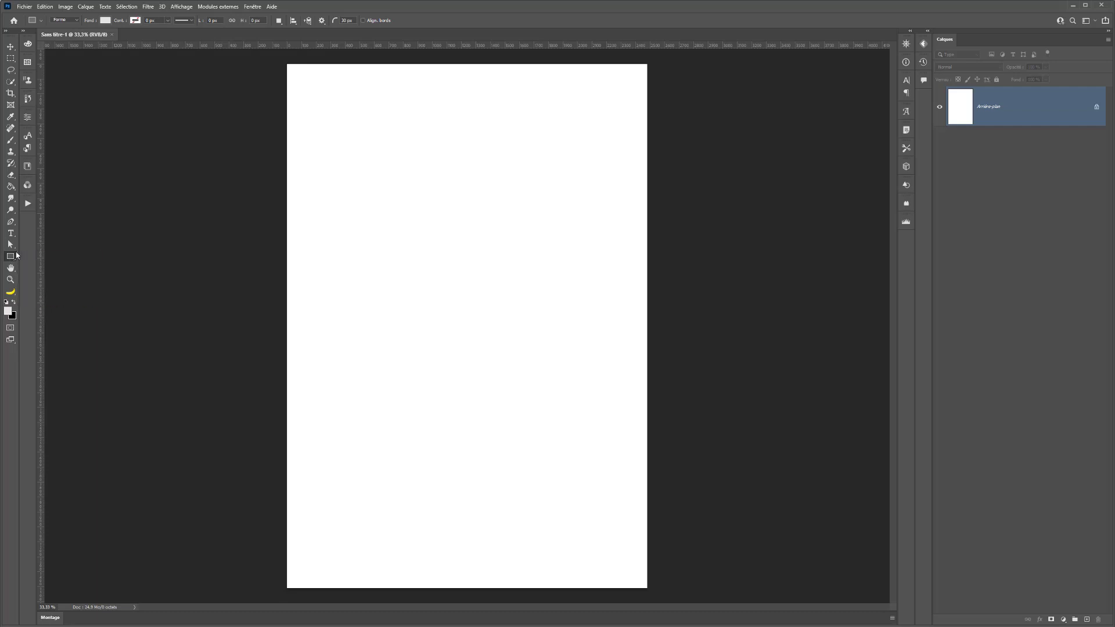
left_click(58, 19)
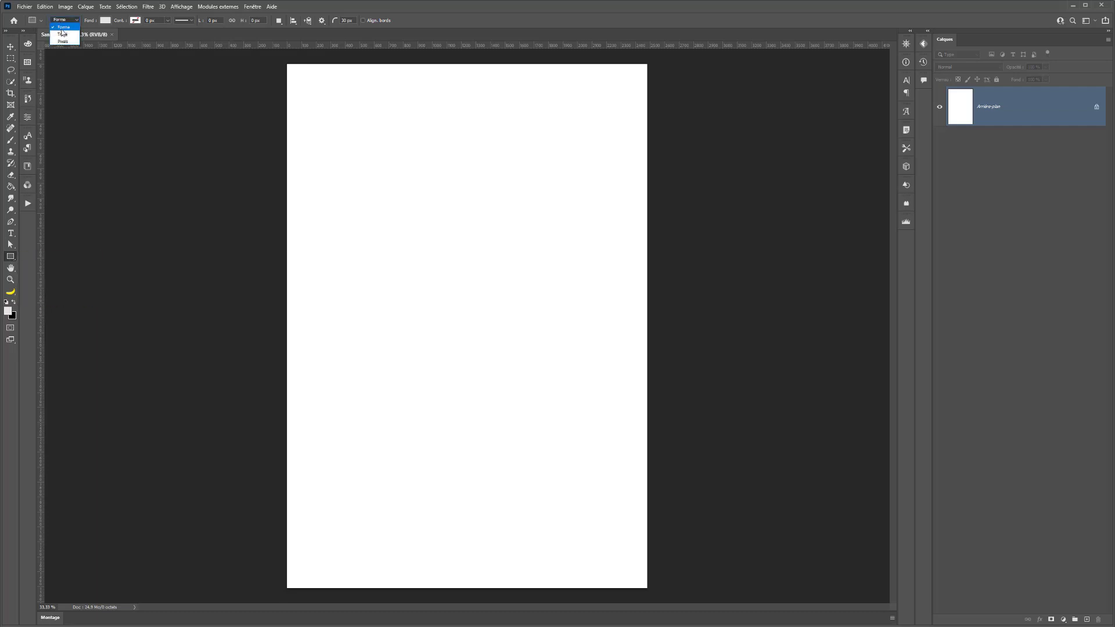
left_click(350, 165)
left_click_drag(350, 169, 580, 431)
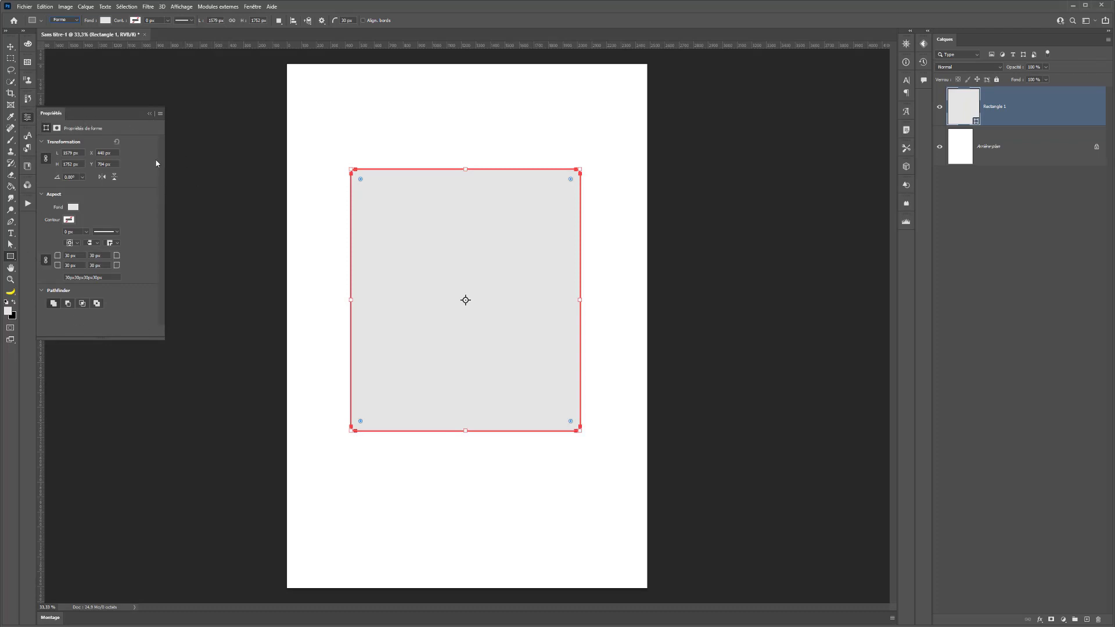
Fill the rectangle with the bright green from the recently used colours.
left_click(72, 208)
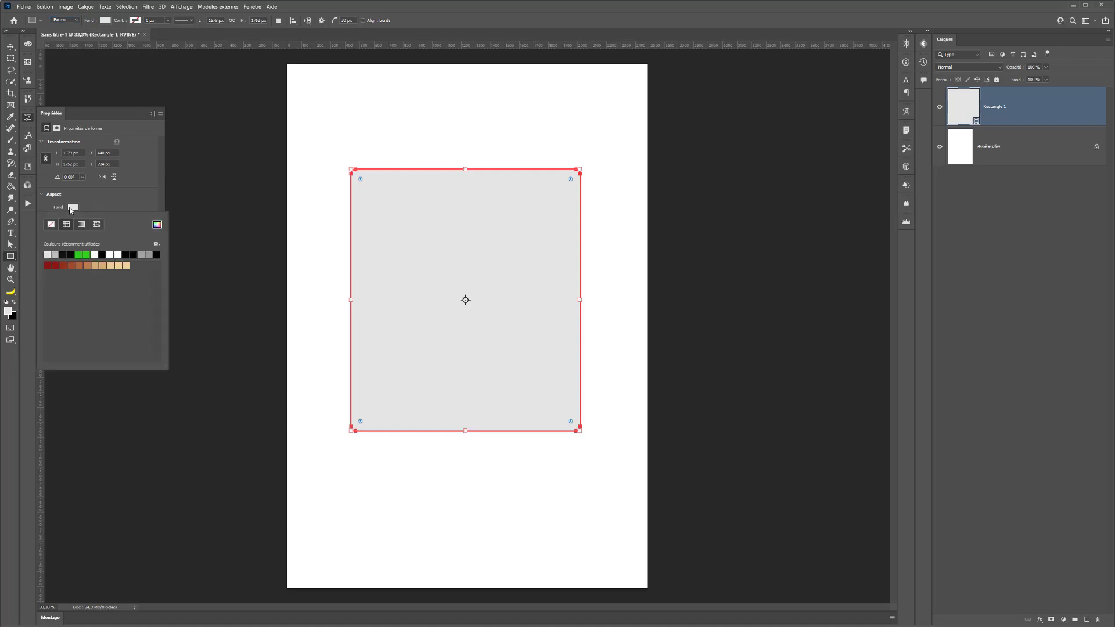
left_click(79, 255)
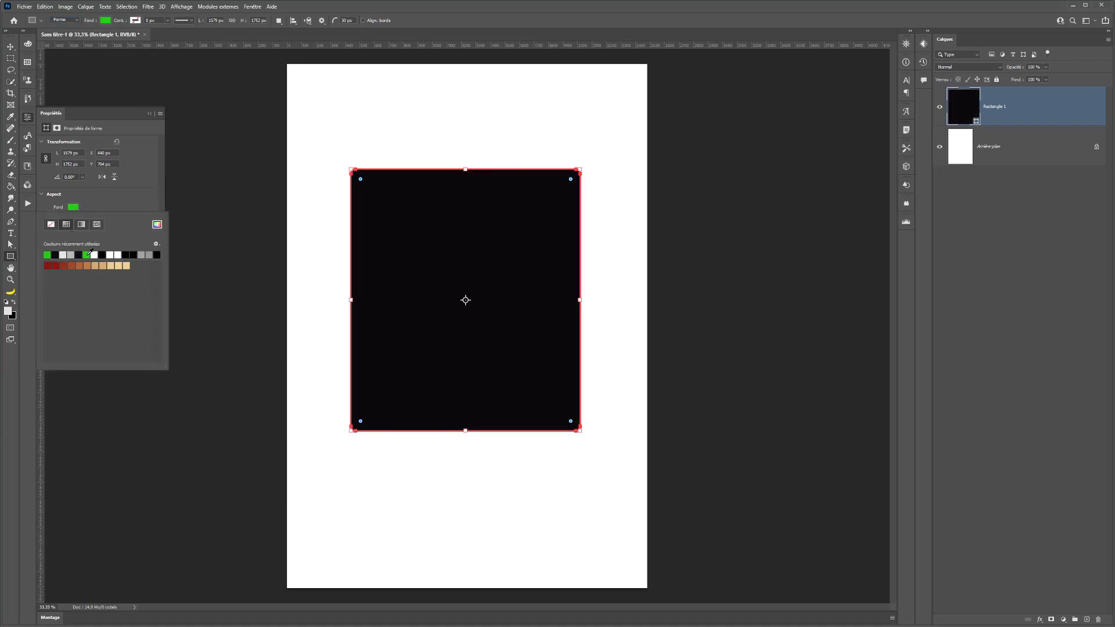
left_click(102, 190)
Give the rectangle's stroke a solid bright red colour with the colour picker.
left_click(69, 219)
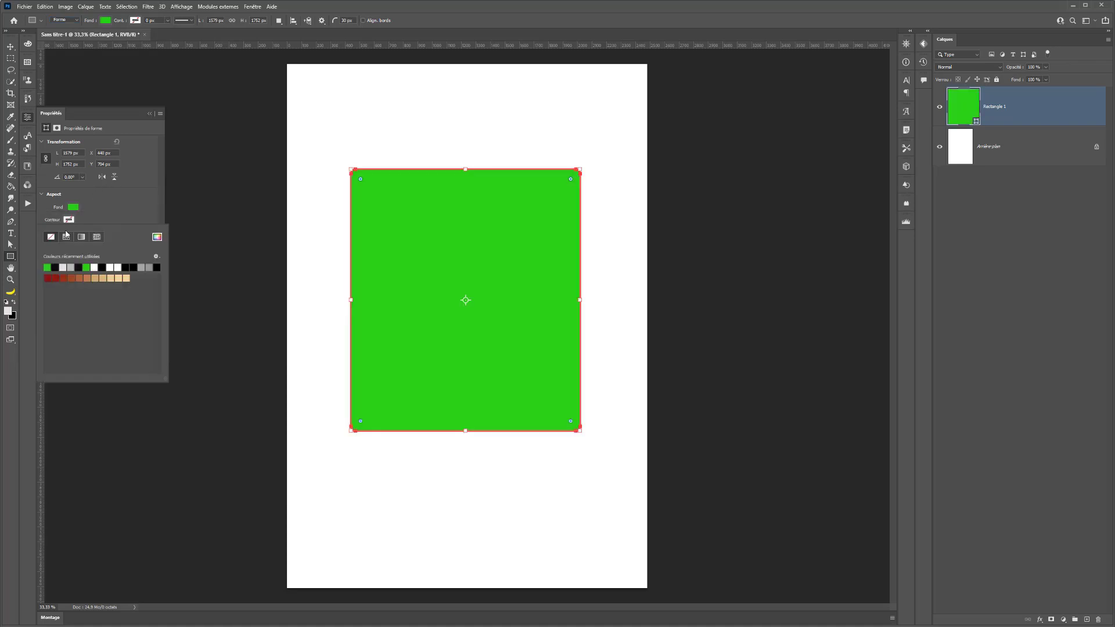
left_click(156, 257)
left_click(100, 265)
left_click(69, 239)
left_click(81, 238)
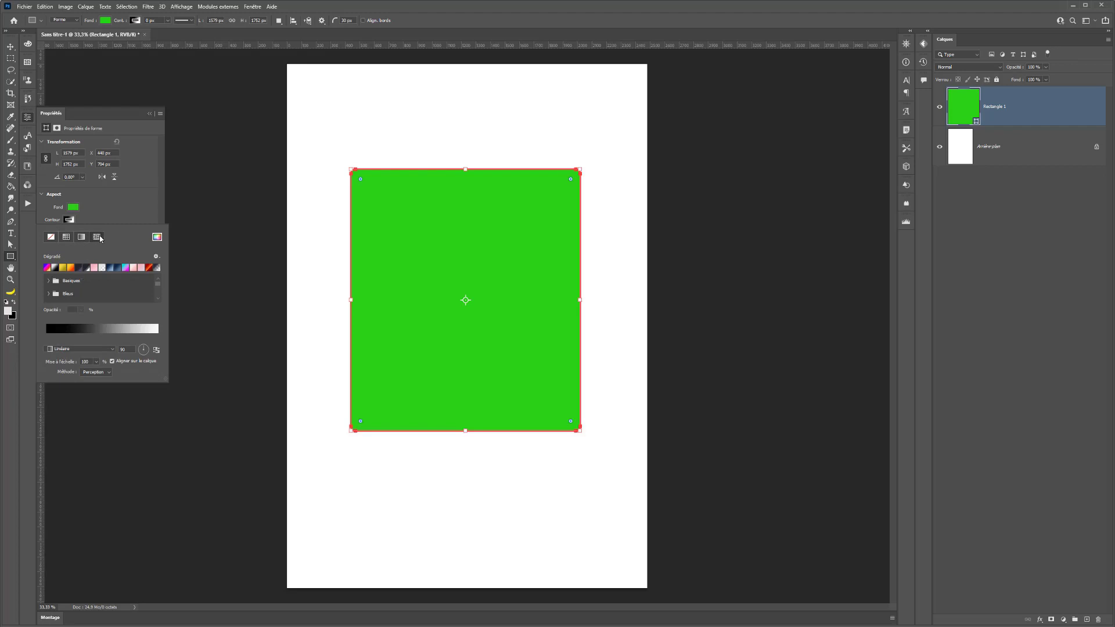
left_click(66, 237)
left_click(156, 237)
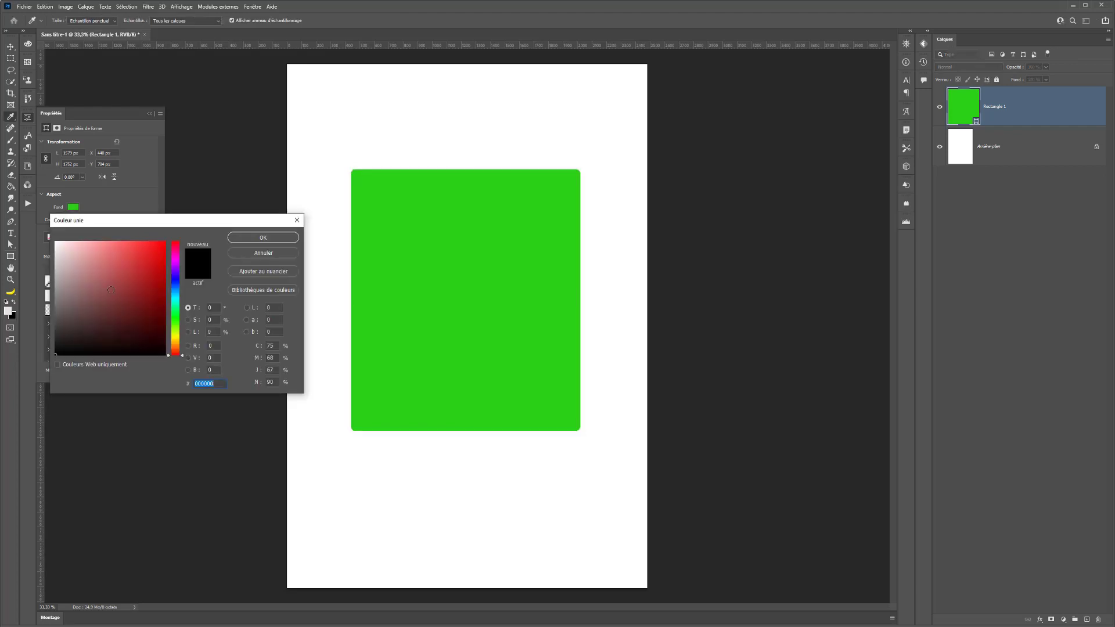
left_click(150, 244)
left_click(263, 237)
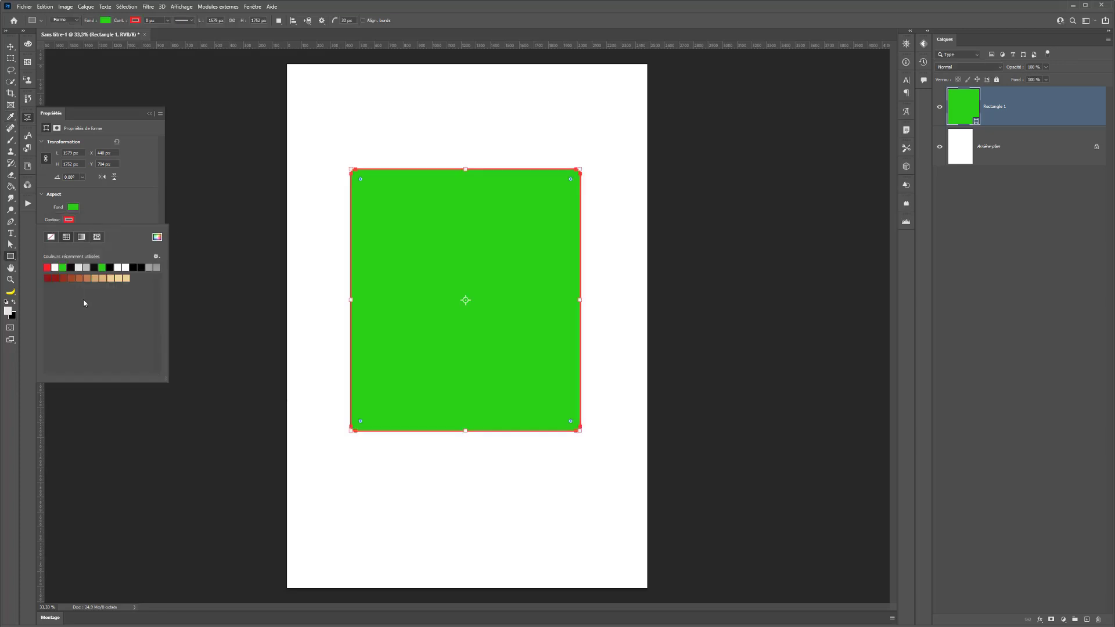
left_click(109, 214)
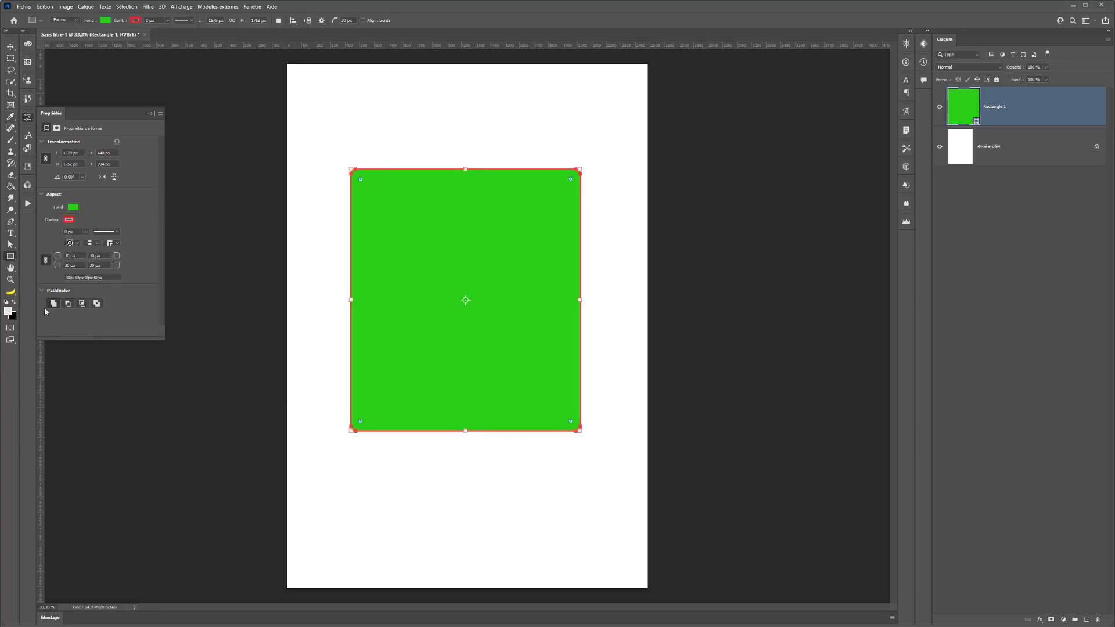
Increase the rectangle's stroke width to about 59 px.
left_click(86, 235)
mouse_move(86, 242)
left_mouse_down()
mouse_move(113, 246)
mouse_move(96, 243)
left_mouse_up()
left_click(102, 243)
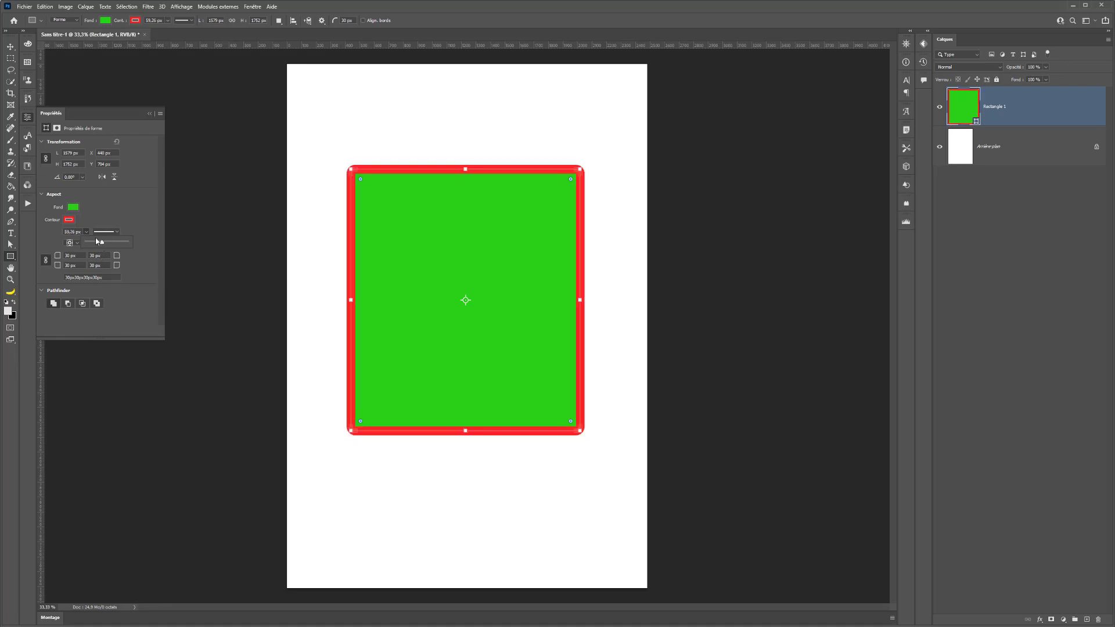
Try the dashed and dotted stroke presets on the rectangle and restore the solid line.
left_click(118, 234)
left_click(88, 273)
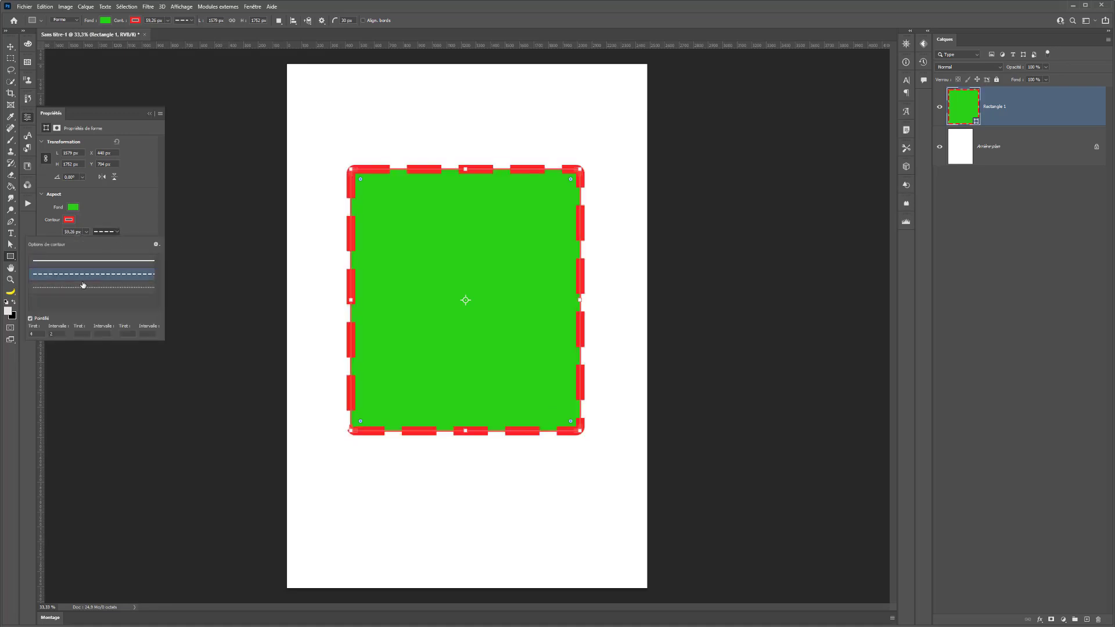
left_click(81, 292)
left_click(82, 274)
left_click(82, 261)
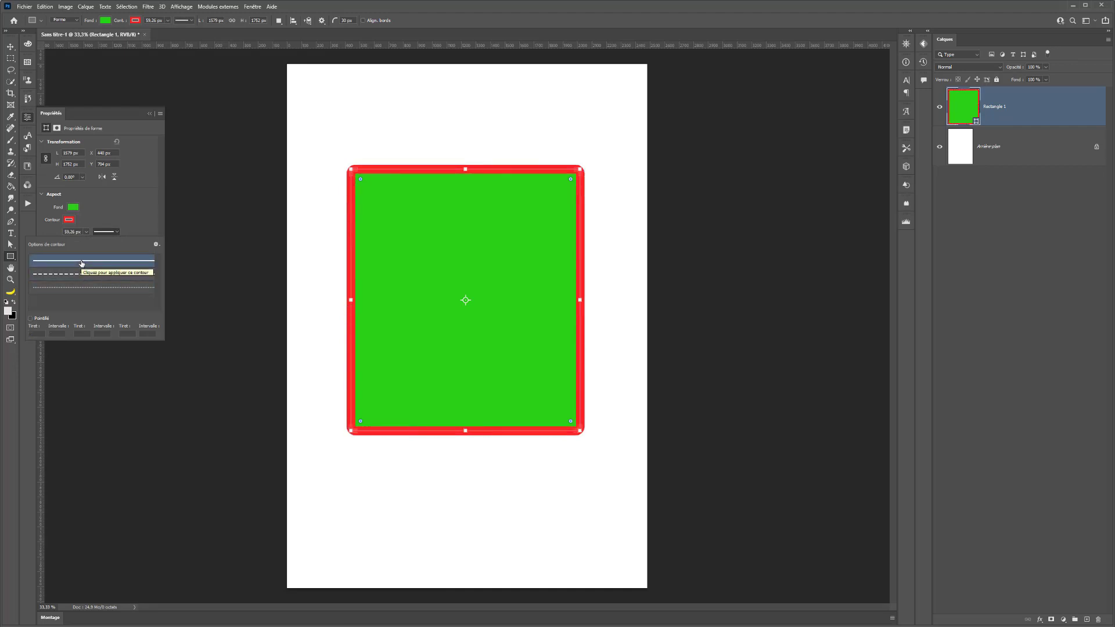
Turn on the dashed line for the rectangle's stroke with a dash of 4,54 and a gap of 2,81.
left_click(31, 318)
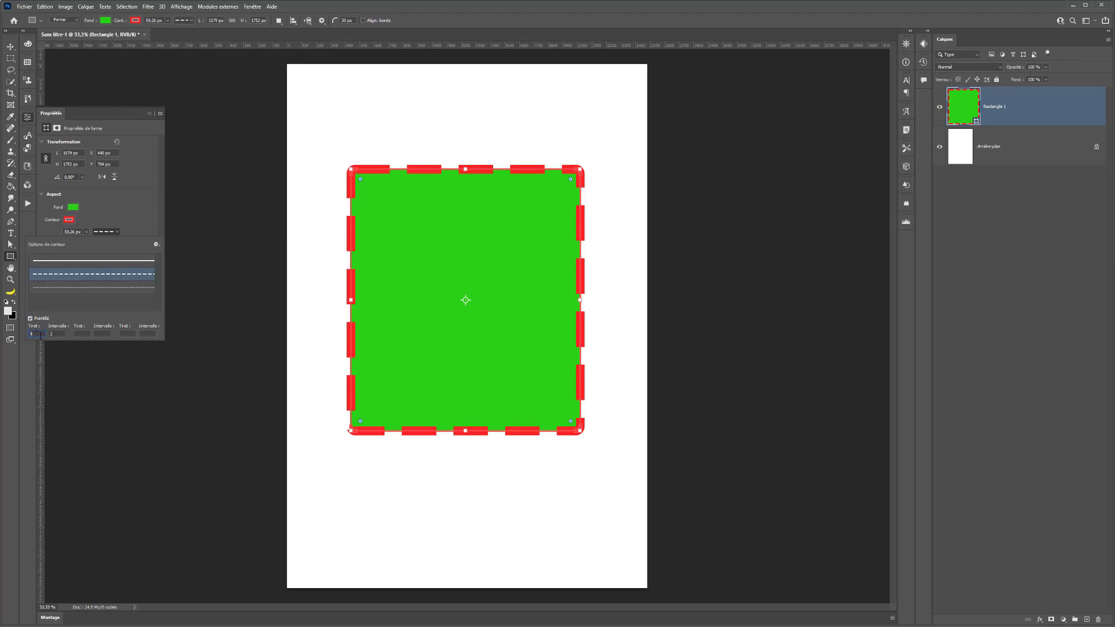
type(",06")
key("Return")
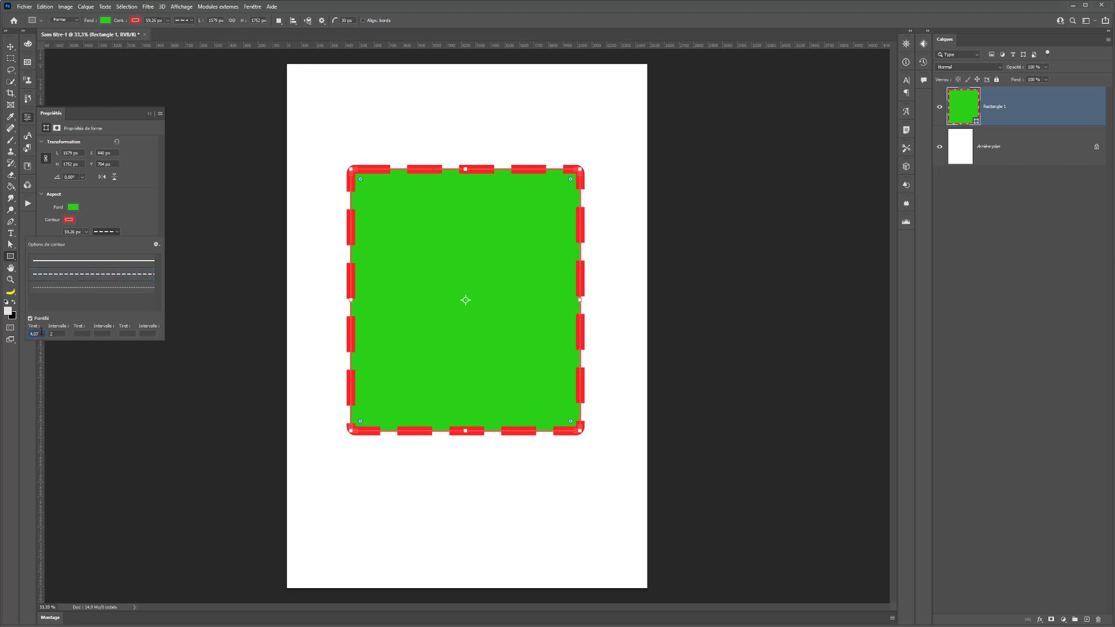
left_click_drag(41, 332, 98, 343)
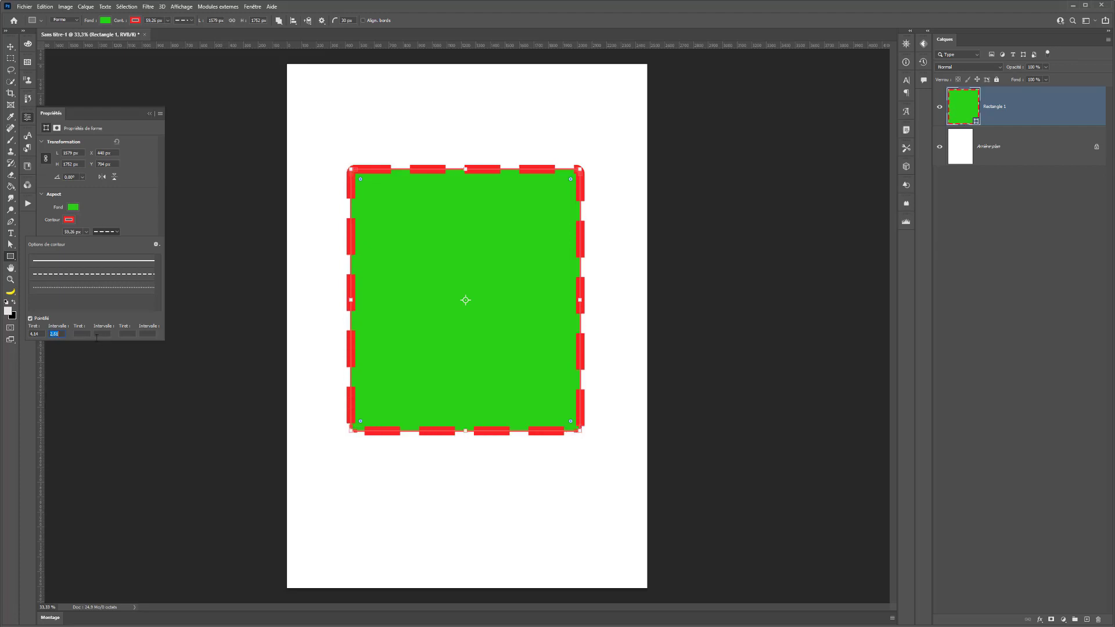
type("2,81")
Set the second dash of the rectangle's stroke to 10 and the second gap to 15.
left_click(85, 334)
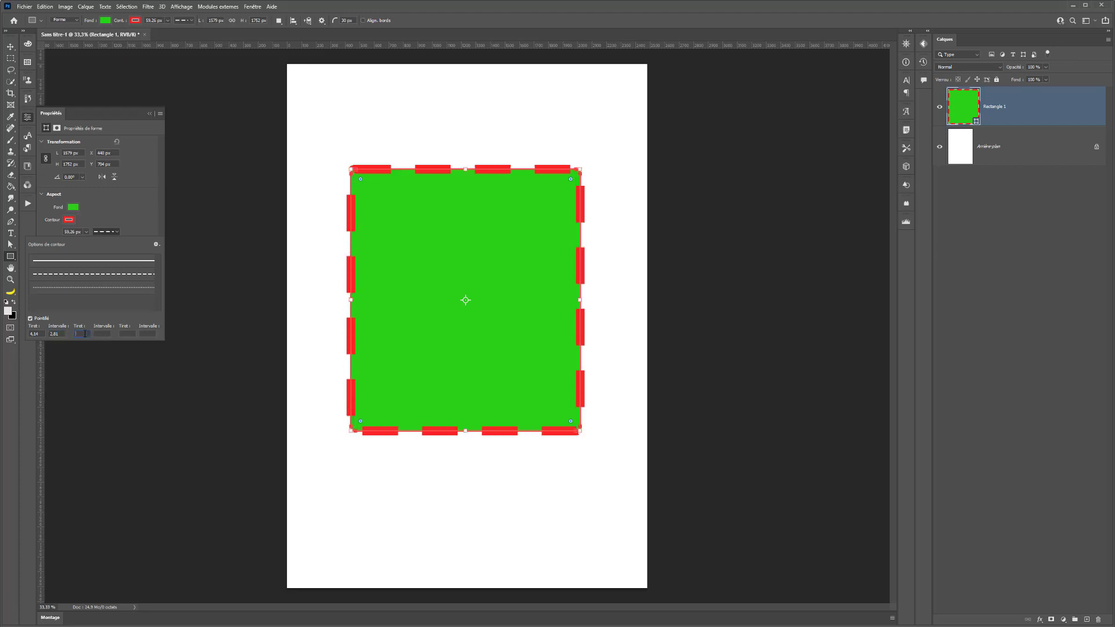
type("4")
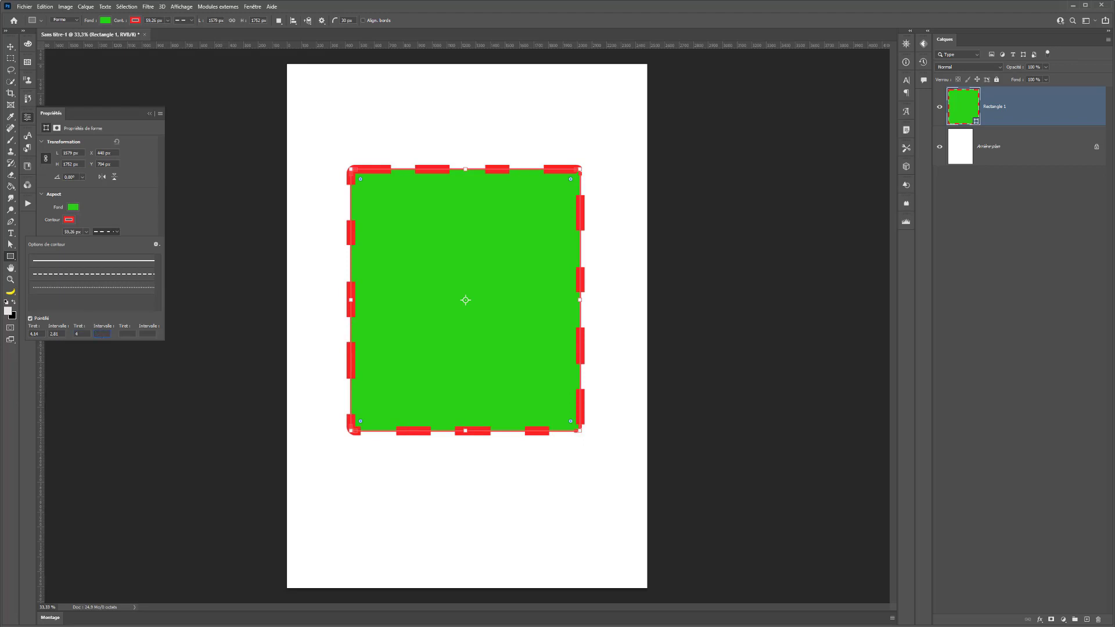
type("5")
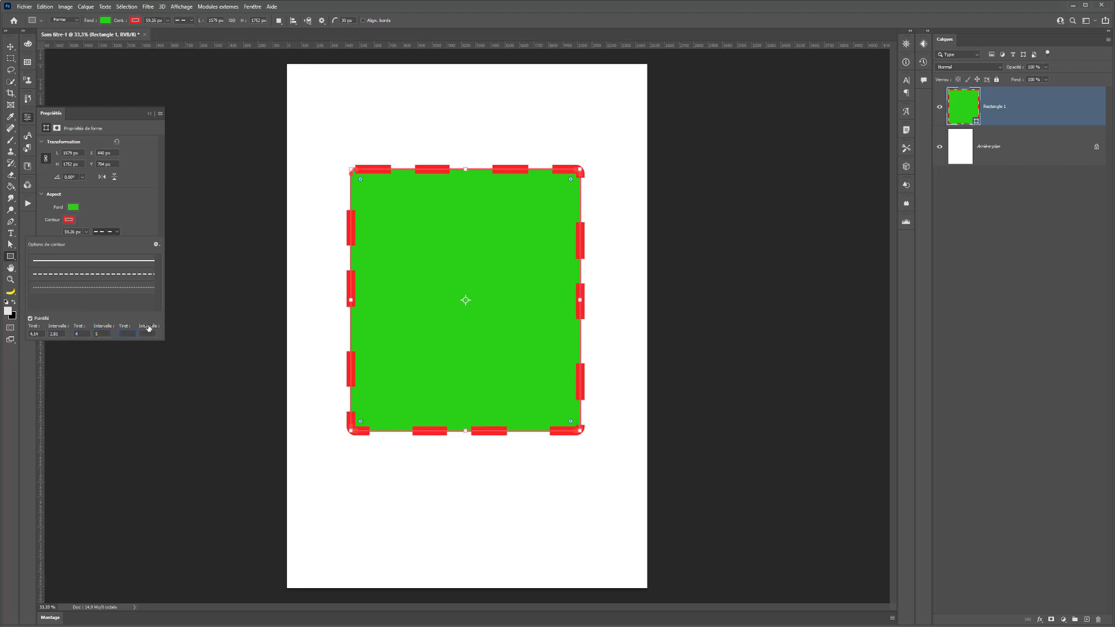
type("10")
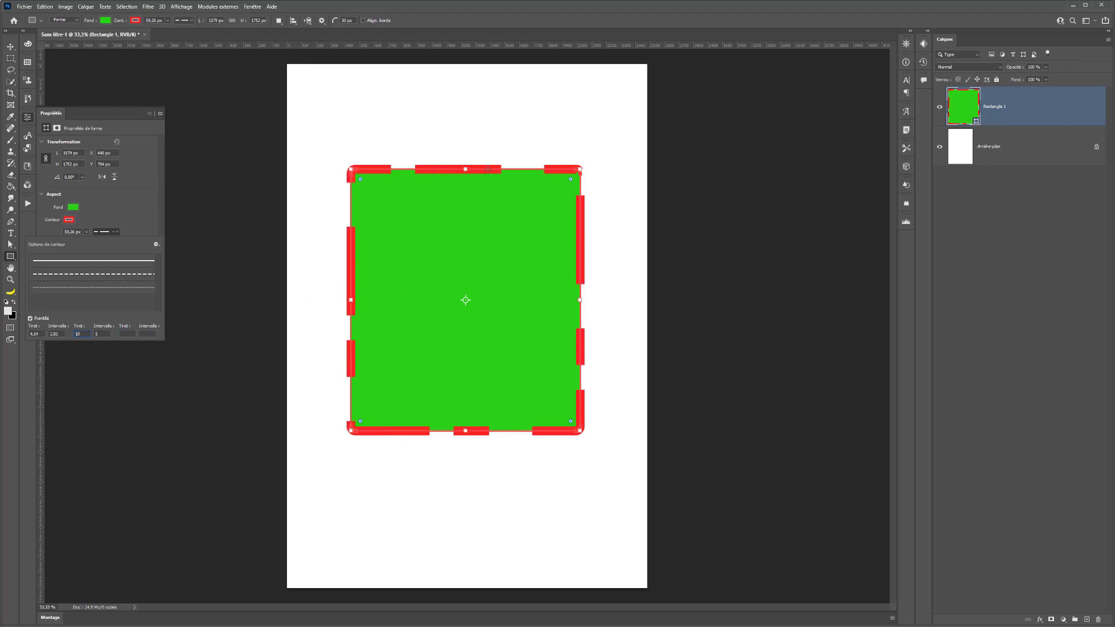
left_click(107, 335)
type("15")
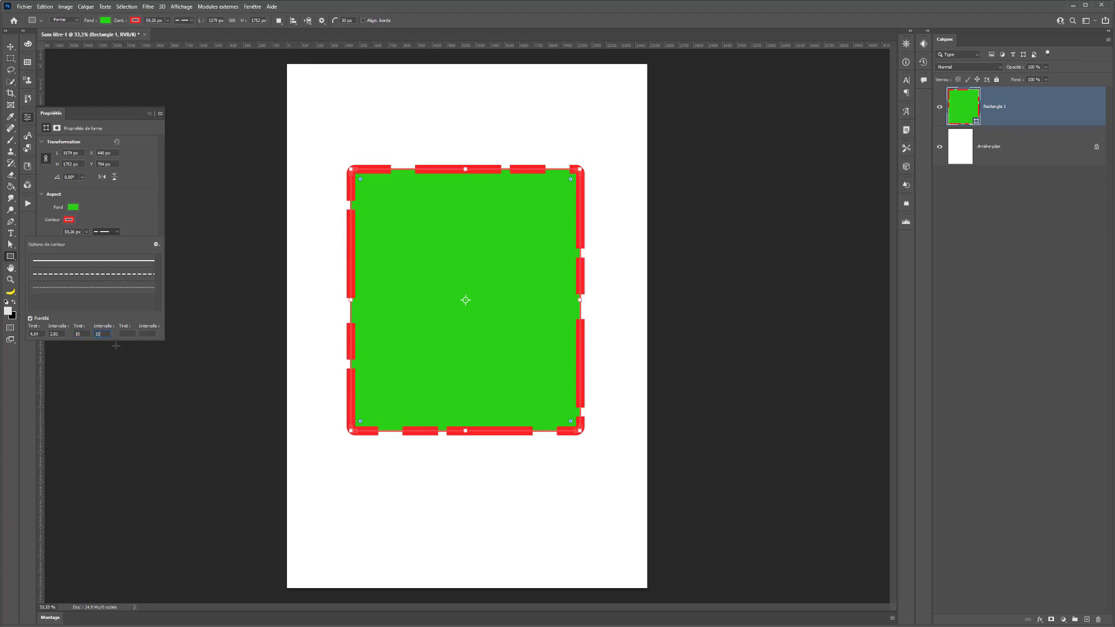
key("Return")
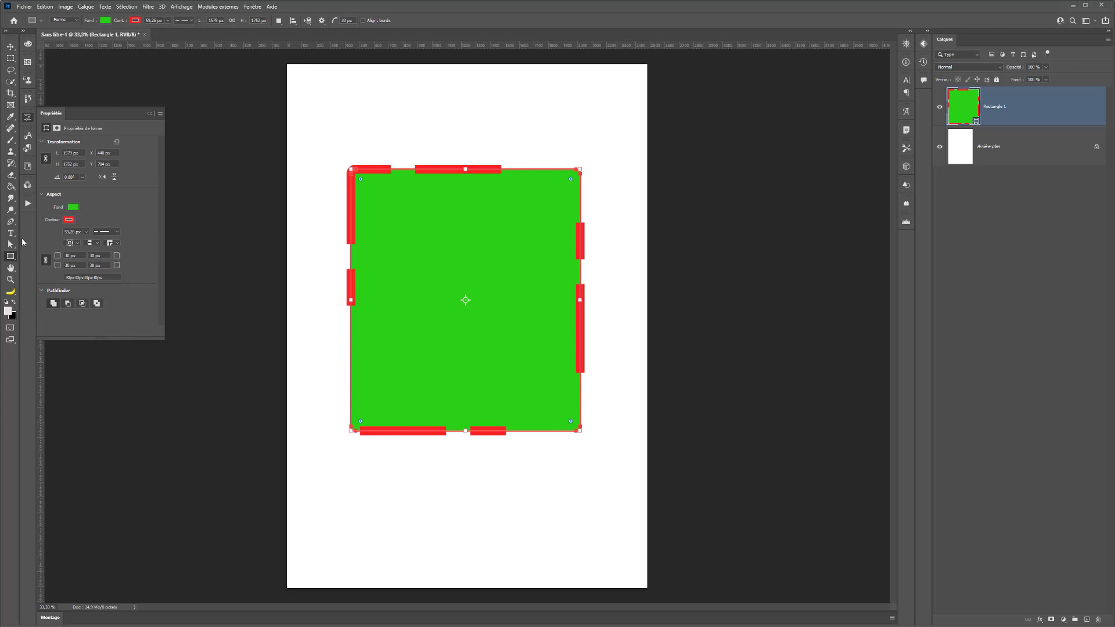
Draw a horizontal line about 2099 px long below the rectangle with the Line tool and increase the stroke width to about 78 px.
right_click(10, 256)
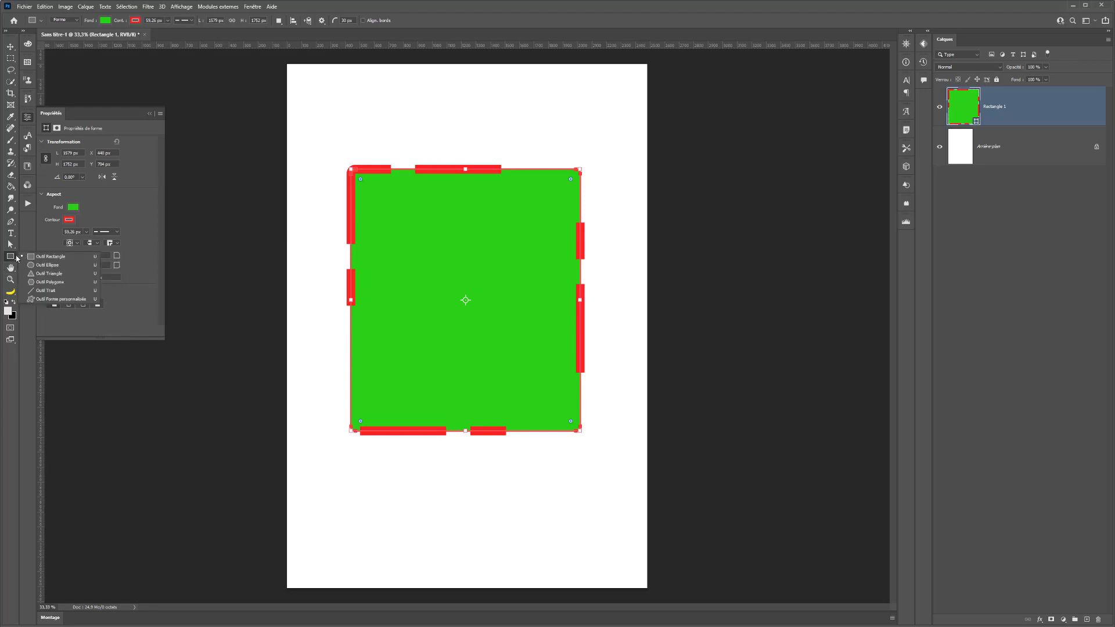
left_click(52, 293)
left_click_drag(320, 515, 626, 516)
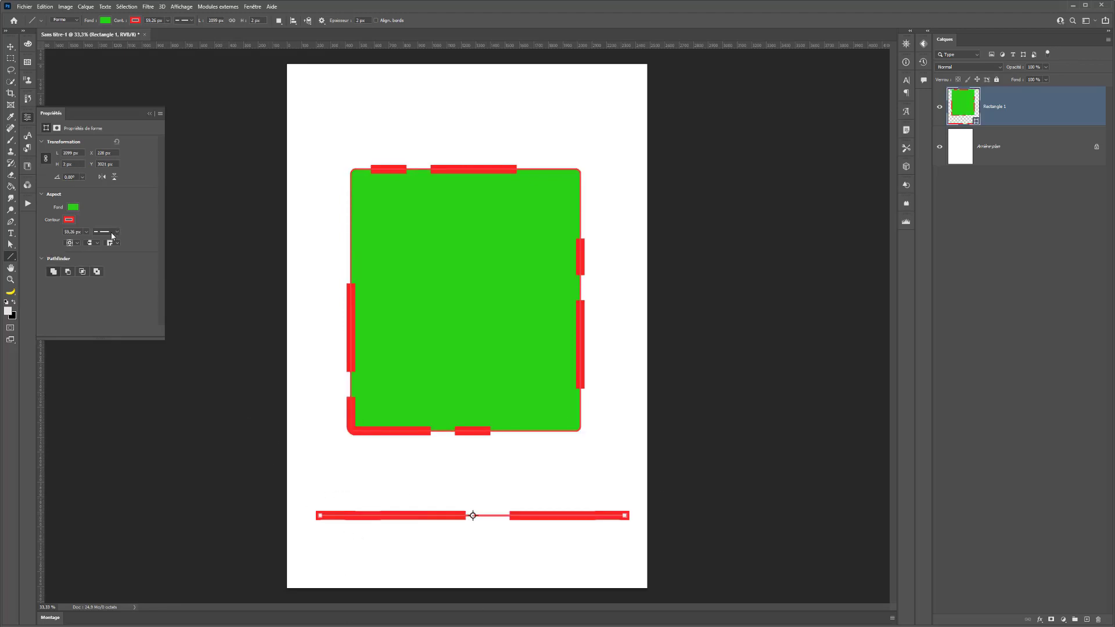
left_click(86, 232)
left_click_drag(87, 242, 90, 243)
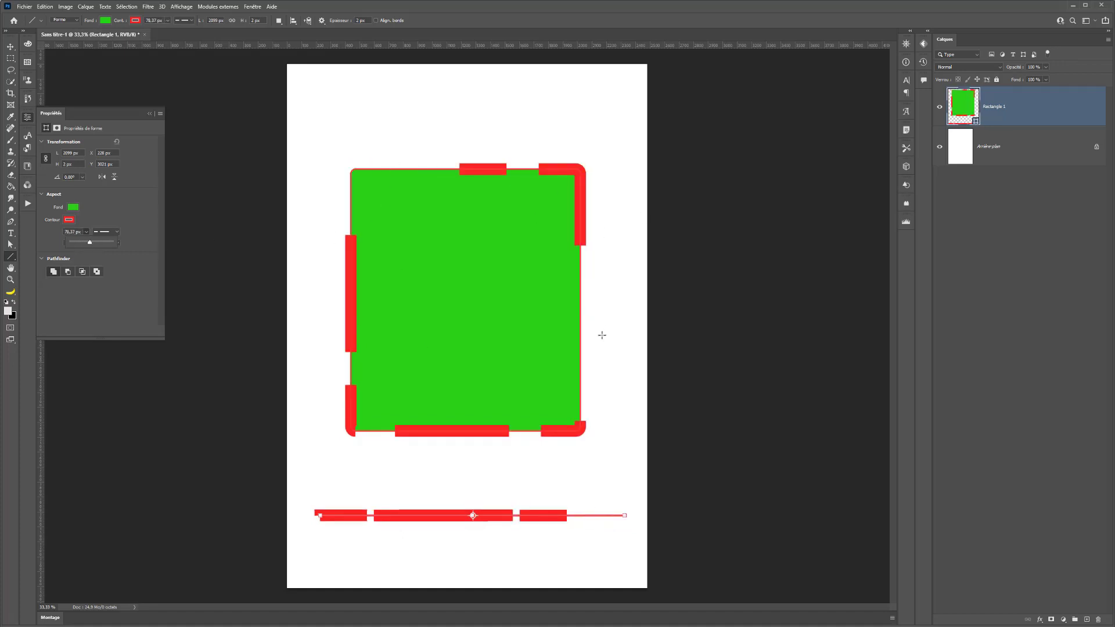
Undo the stroke width change and the line drawn below the rectangle.
key("ctrl+z")
key("ctrl+z")
key("ctrl+z")
key("ctrl+z")
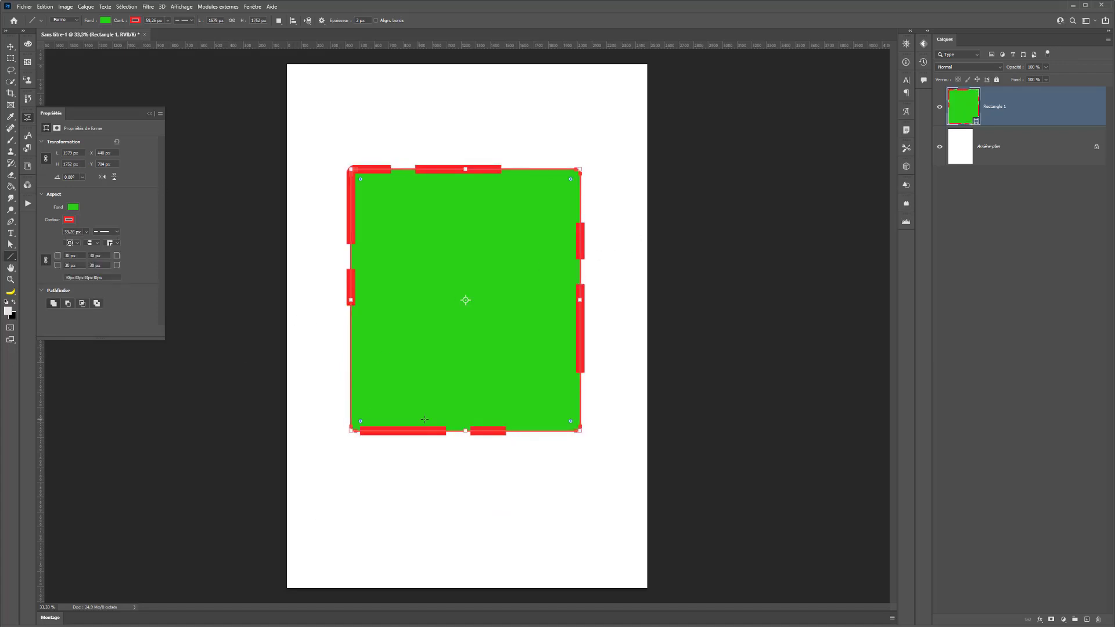
Draw a nearly horizontal line about 1931 px long below the rectangle and give it a solid stroke style.
mouse_move(324, 533)
left_mouse_down()
mouse_move(552, 517)
mouse_move(603, 536)
left_mouse_up()
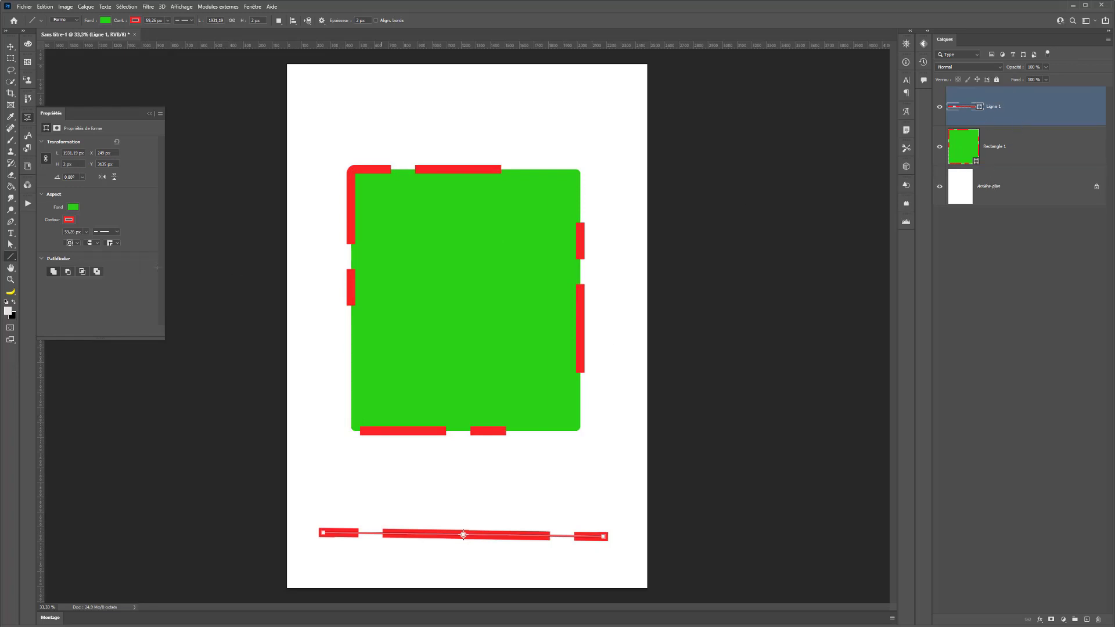
left_click(117, 232)
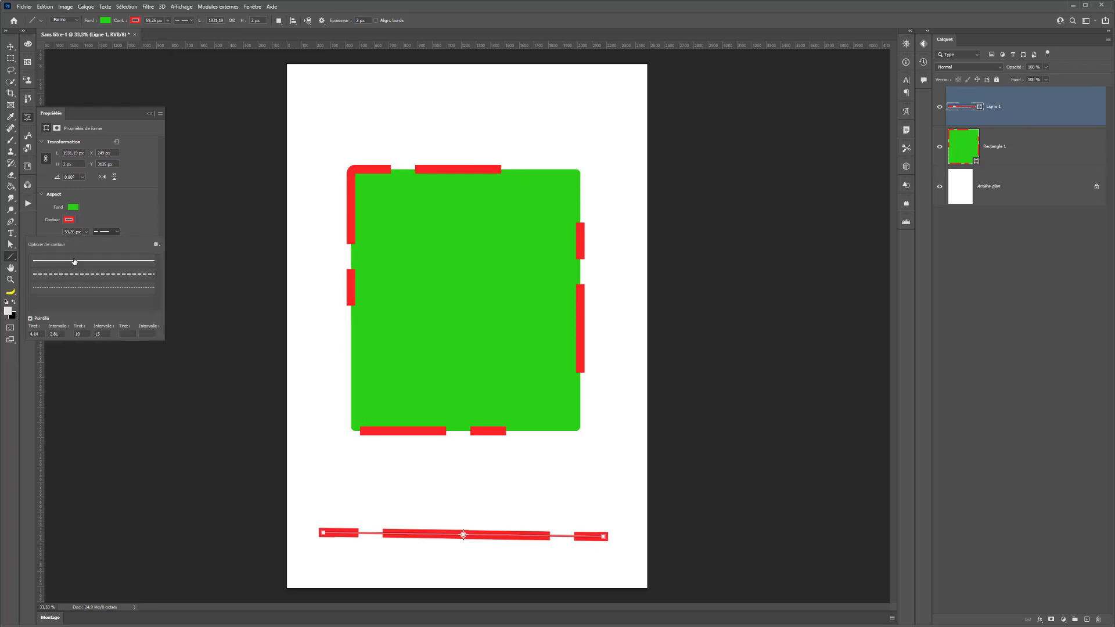
left_click(76, 261)
left_click(97, 220)
Set the line's stroke ends to square caps and its corners to the round join.
left_click(97, 243)
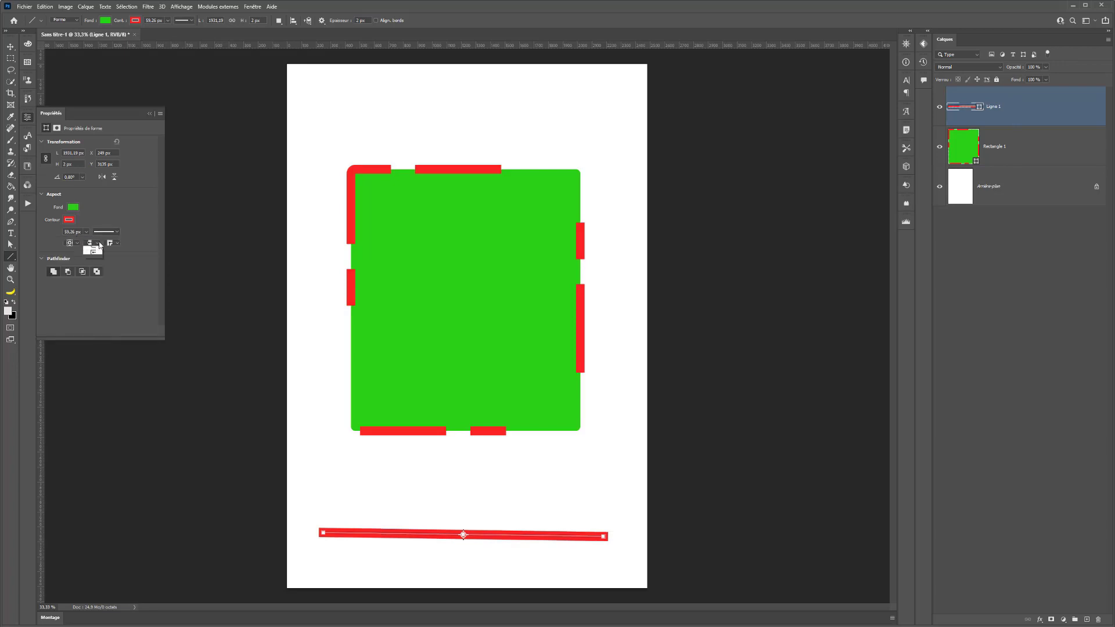
left_click(93, 259)
left_click(97, 243)
left_click(94, 268)
left_click(115, 245)
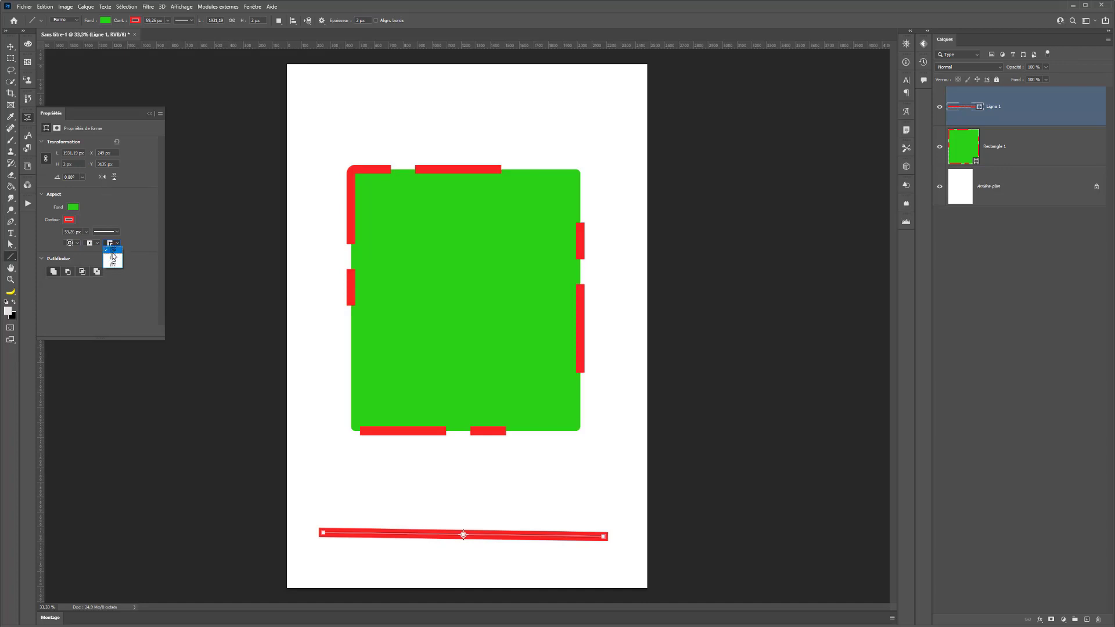
left_click(112, 257)
Set the rectangle's stroke width to 60 px and its stroke style to a solid line.
left_click(986, 154)
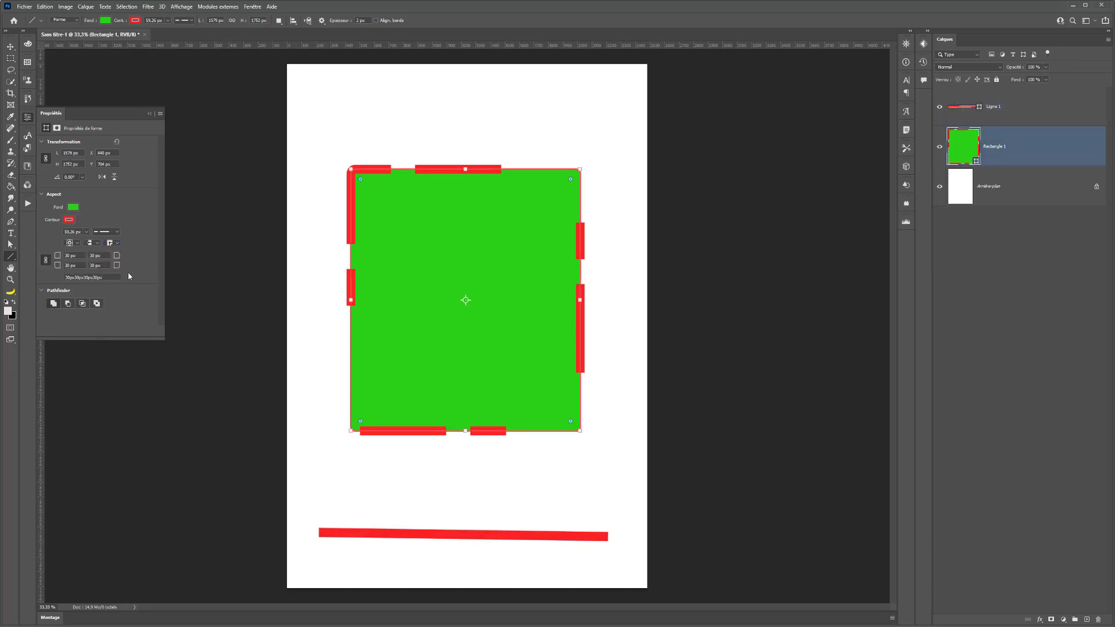
left_click(76, 244)
left_click(77, 231)
left_click(76, 230)
type("60")
left_click(106, 231)
left_click(93, 262)
left_click(119, 219)
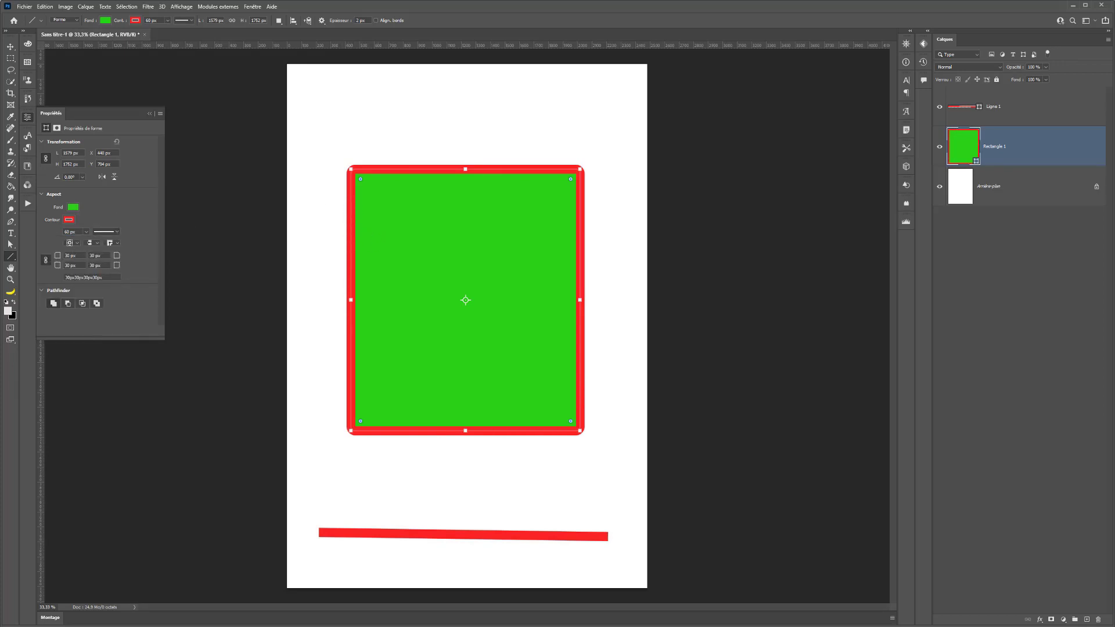
Try the inside stroke alignment on the rectangle and set the stroke to the outside of its edge.
left_click(69, 245)
left_click(74, 253)
left_click(78, 244)
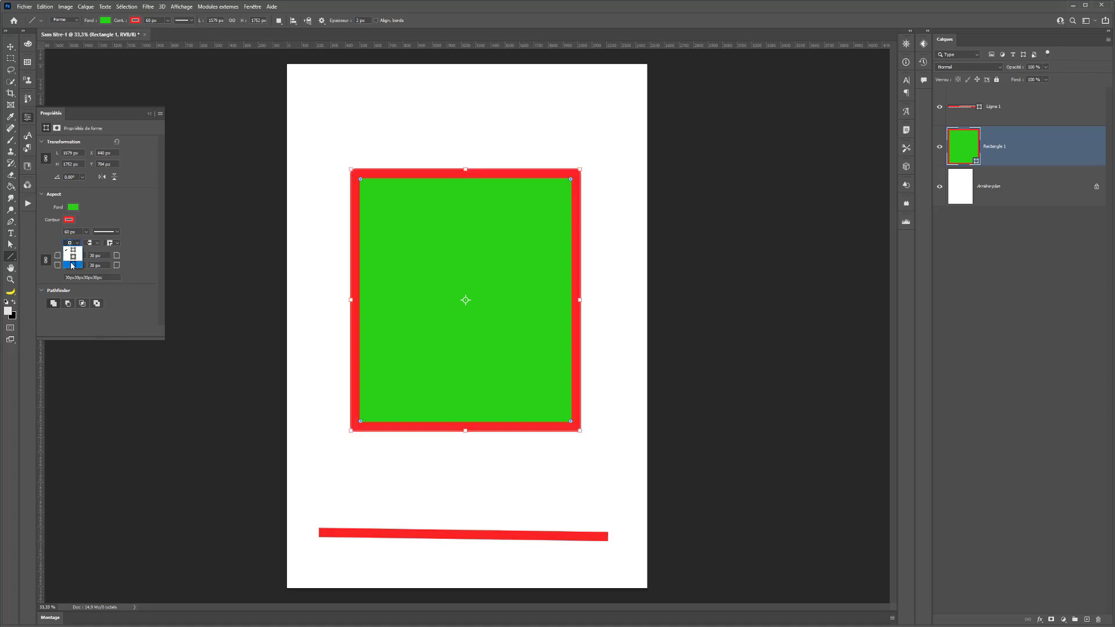
left_click(74, 266)
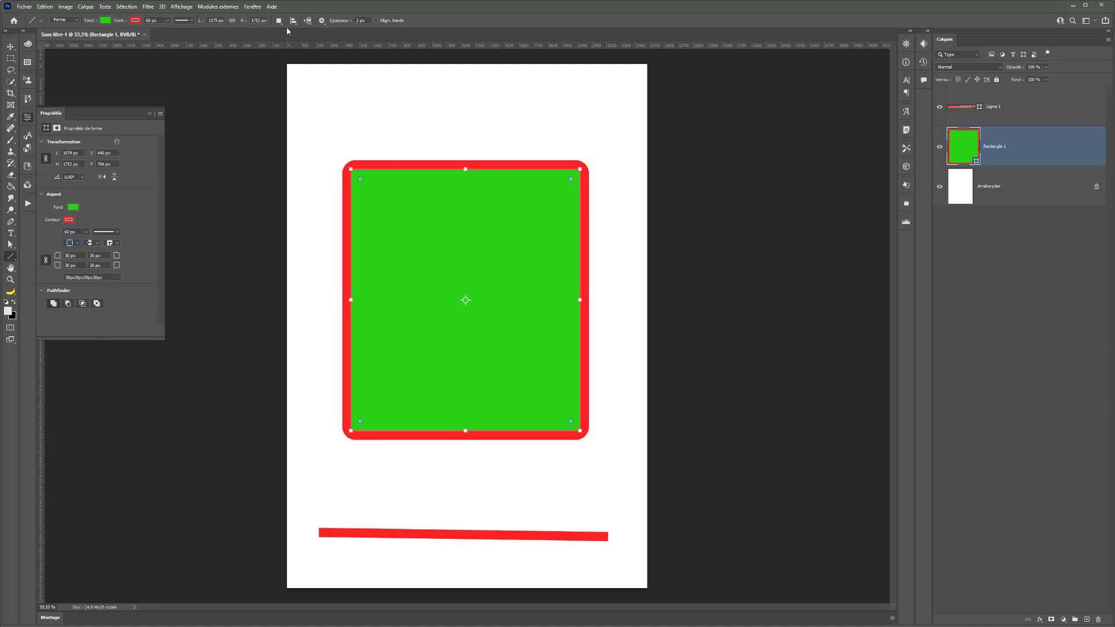
Select the line and review its path options, including thickness, dynamic shape controls and the start and end arrowheads.
left_click(987, 107)
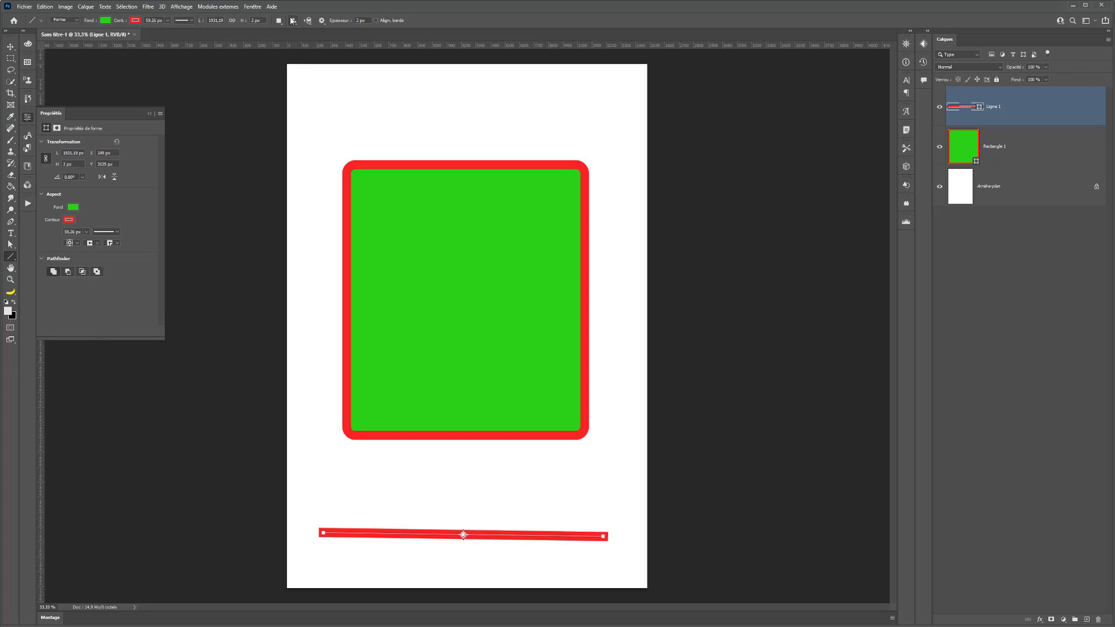
left_click(321, 20)
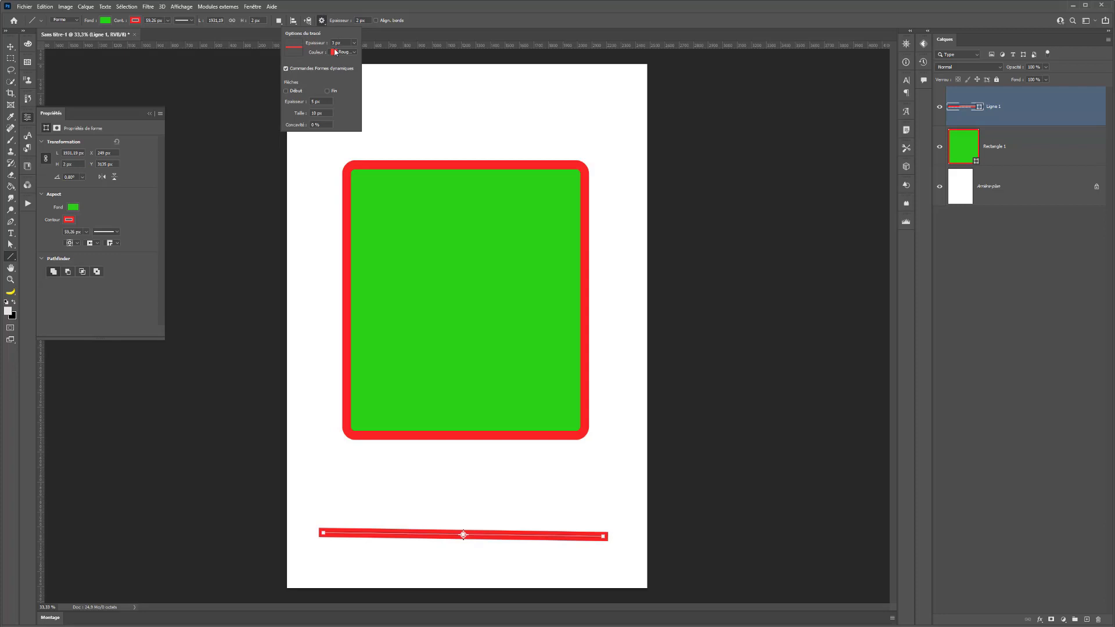
left_click(285, 91)
left_click(327, 91)
left_click(307, 68)
left_click(354, 43)
left_click(353, 43)
left_click(323, 22)
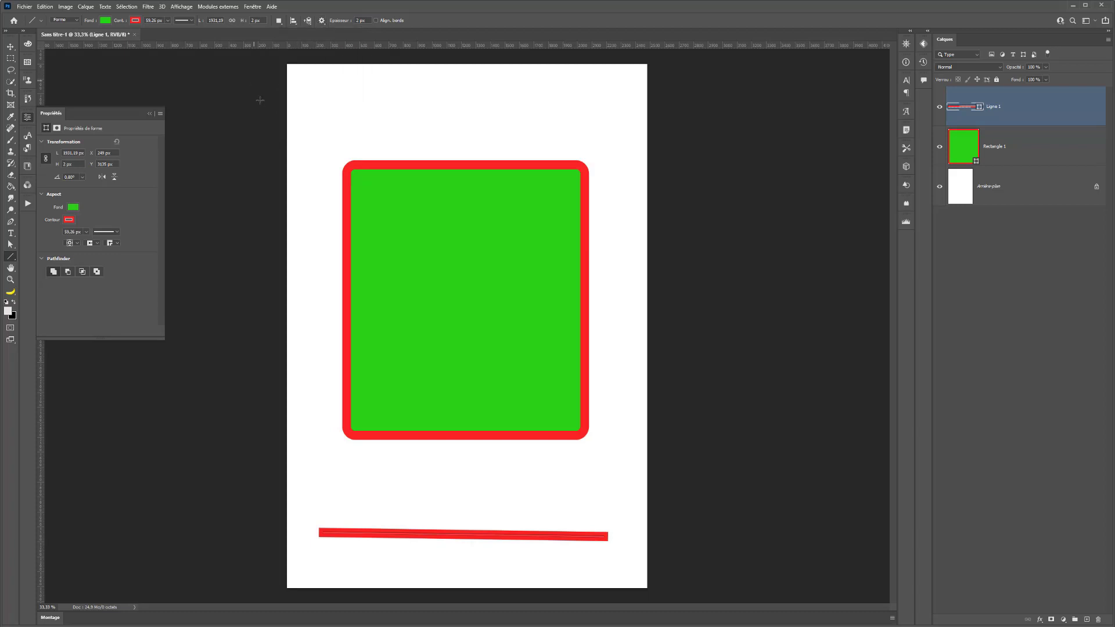
Set the Line tool's thickness to 17 px and the line's height to 12 px.
type("17")
key("Return")
type("12")
key("Return")
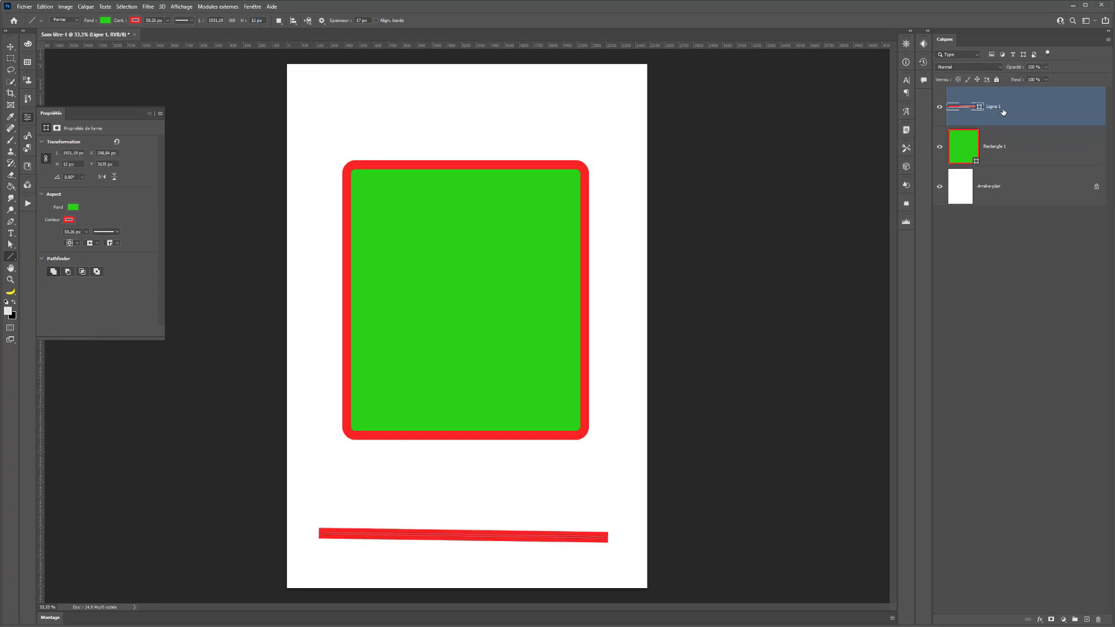
Replace the line with a triangle about 361 px wide and 313 px high below the rectangle.
key("Delete")
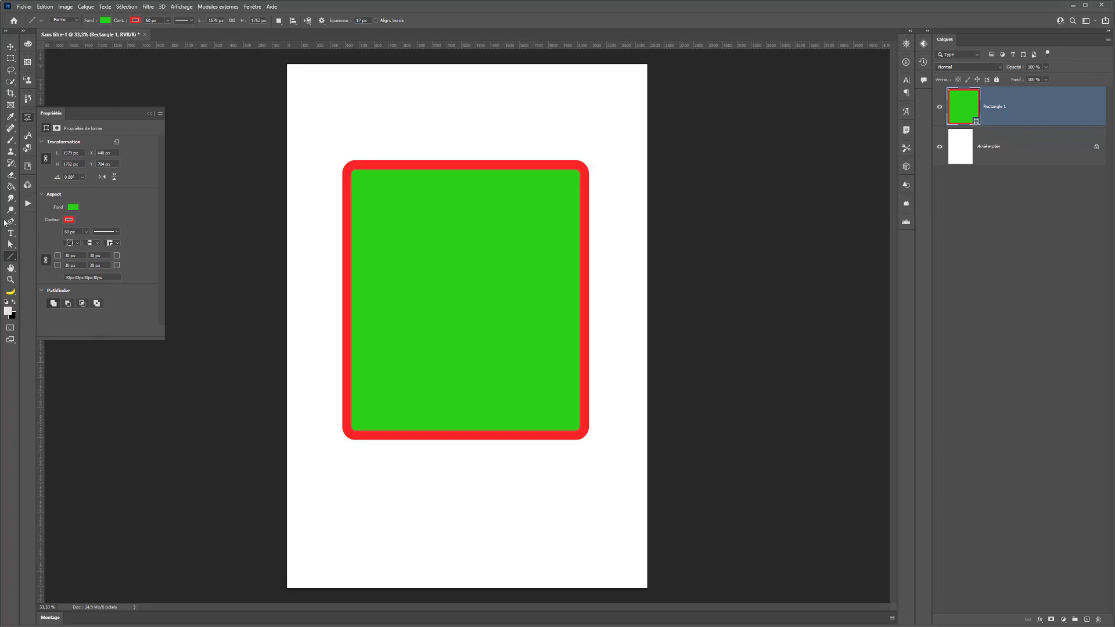
right_click(10, 259)
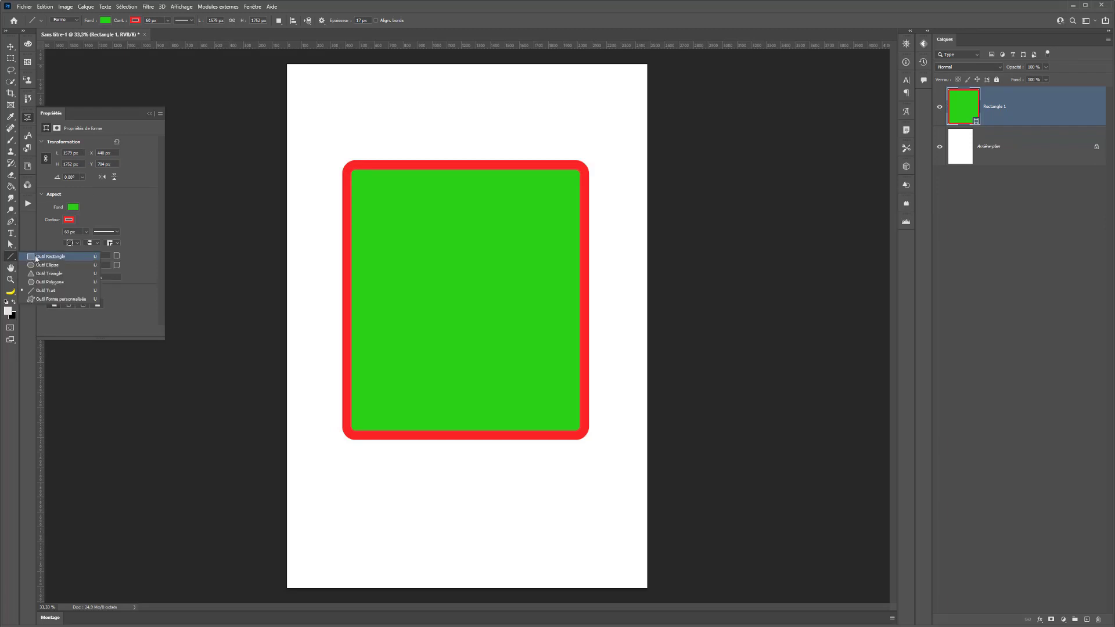
left_click(49, 273)
left_click_drag(455, 510, 386, 528)
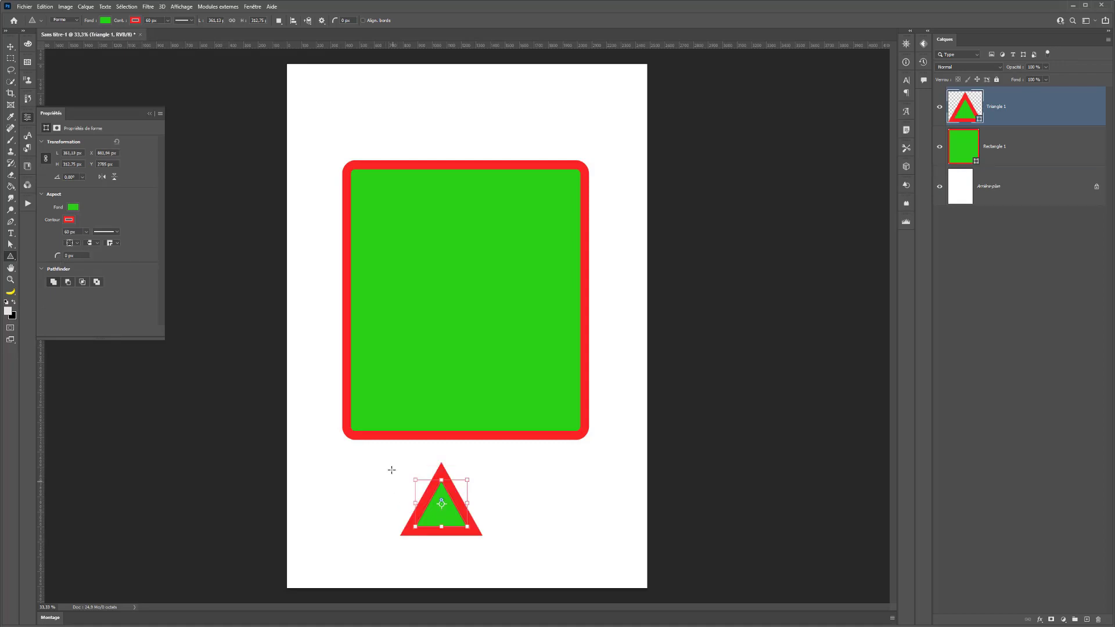
Delete the triangle and the rectangle, and add the text SUPER MARIO on the upper part of the page.
key("Delete")
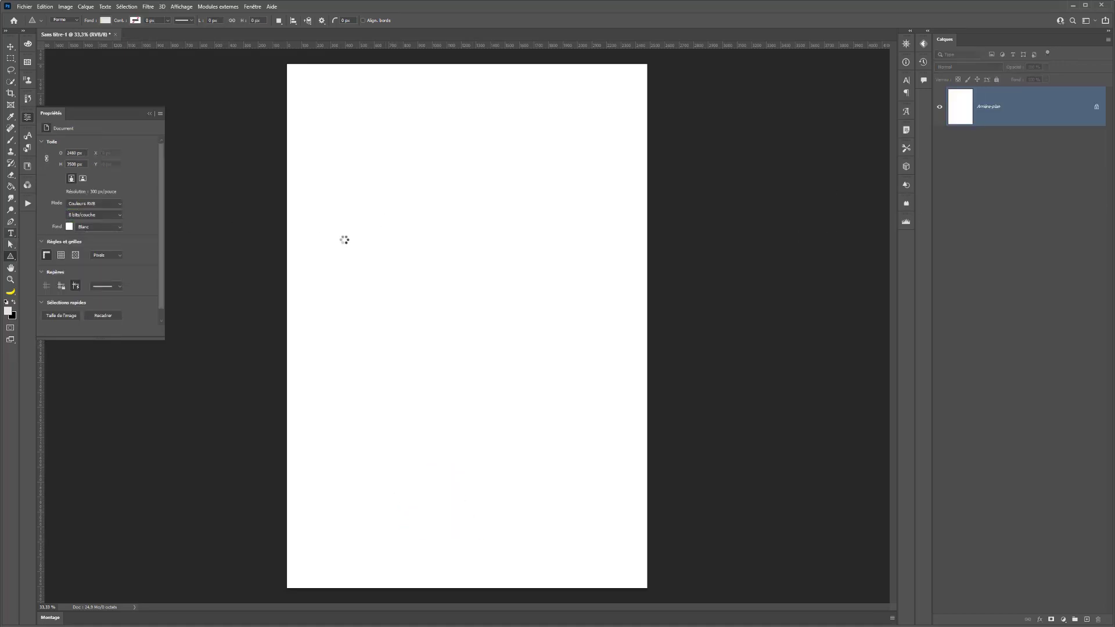
left_click(373, 240)
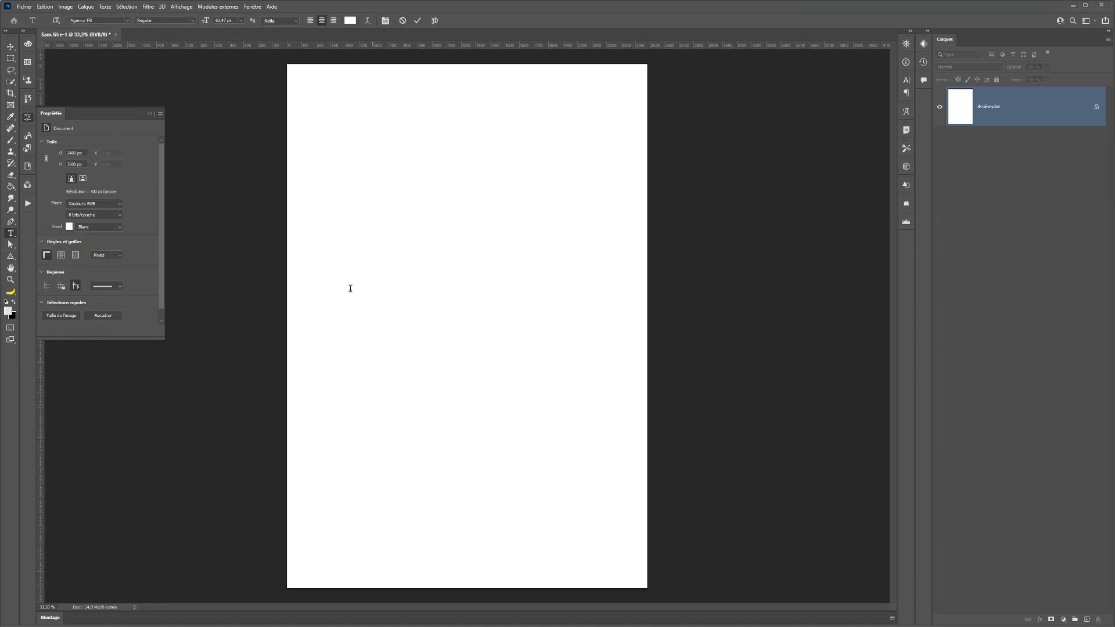
type("Adobe ")
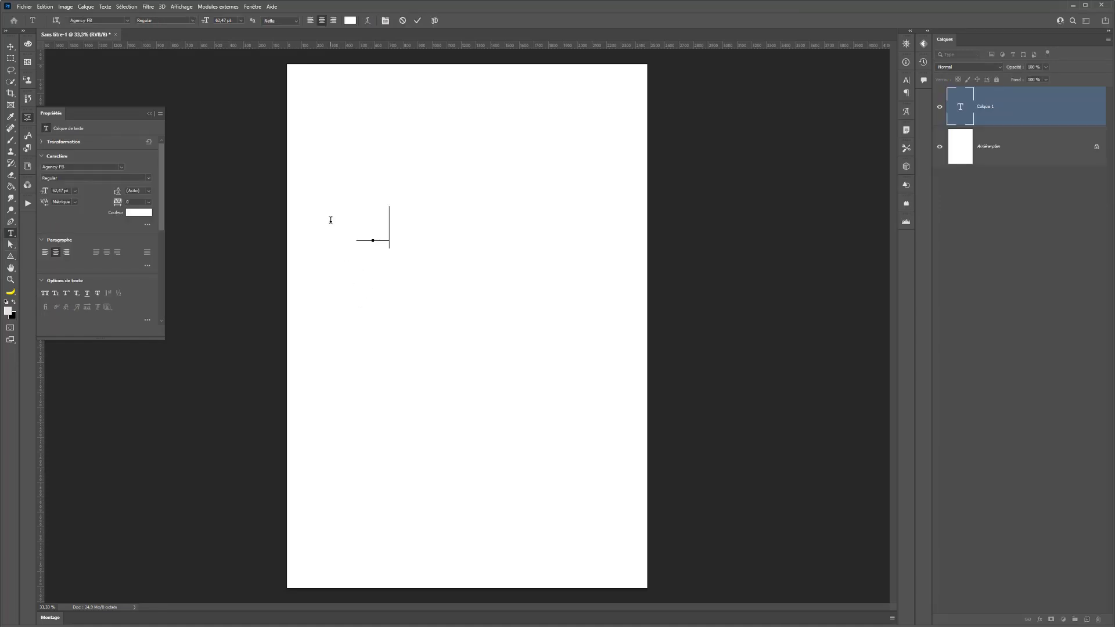
type("Photo")
Colour the whole SUPER MARIO text bright yellow (f0ff02).
key("ctrl+a")
left_click(12, 316)
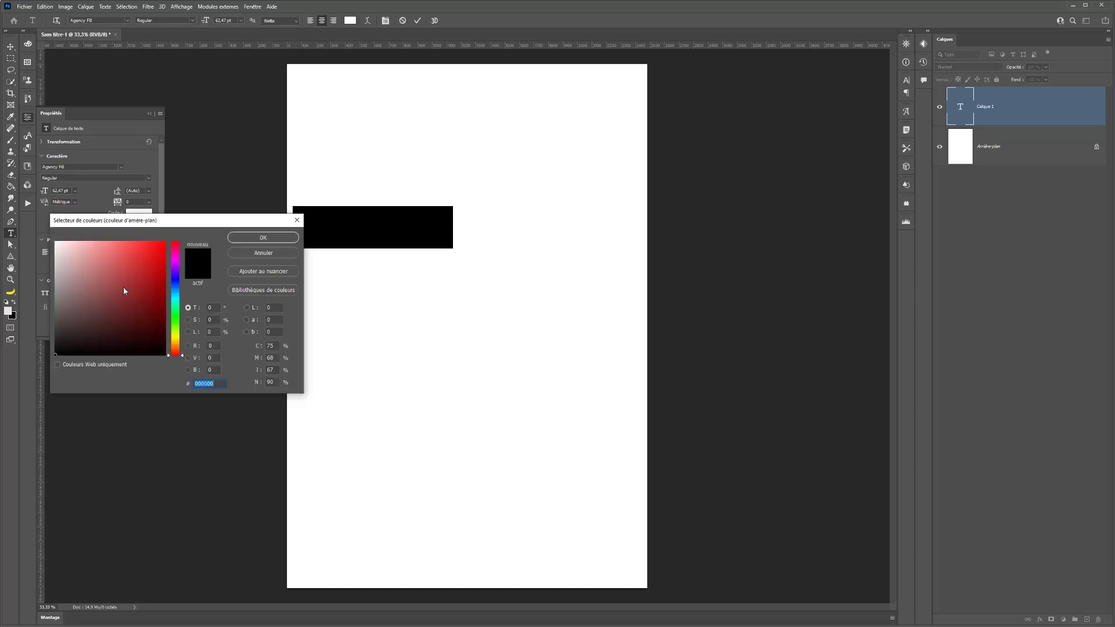
left_click(175, 322)
left_click(175, 338)
left_click(149, 271)
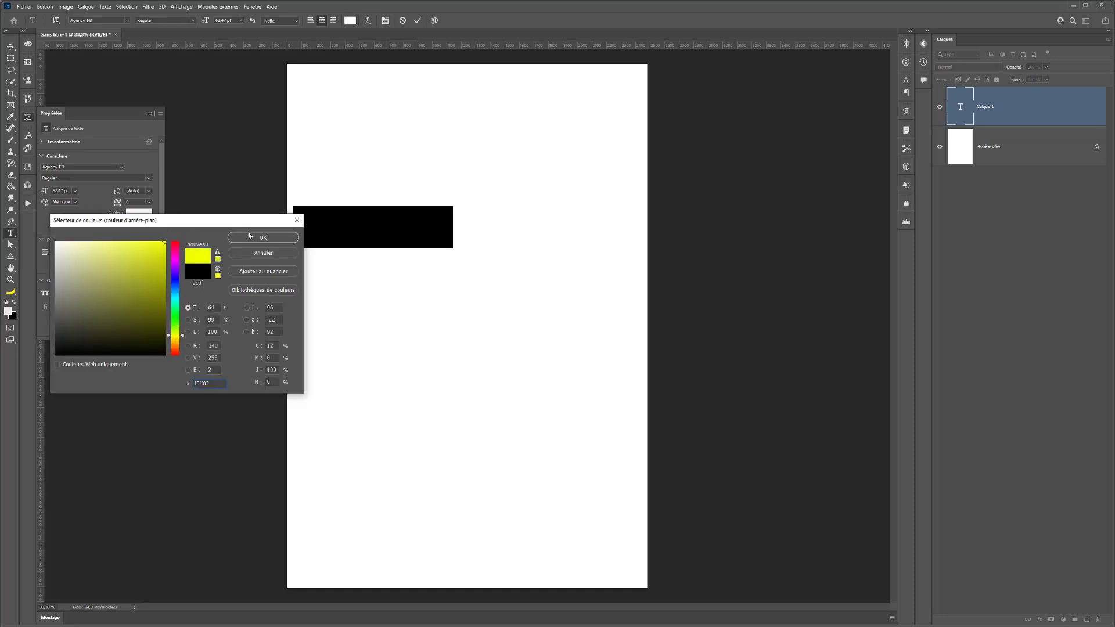
left_click(263, 237)
left_click(369, 229)
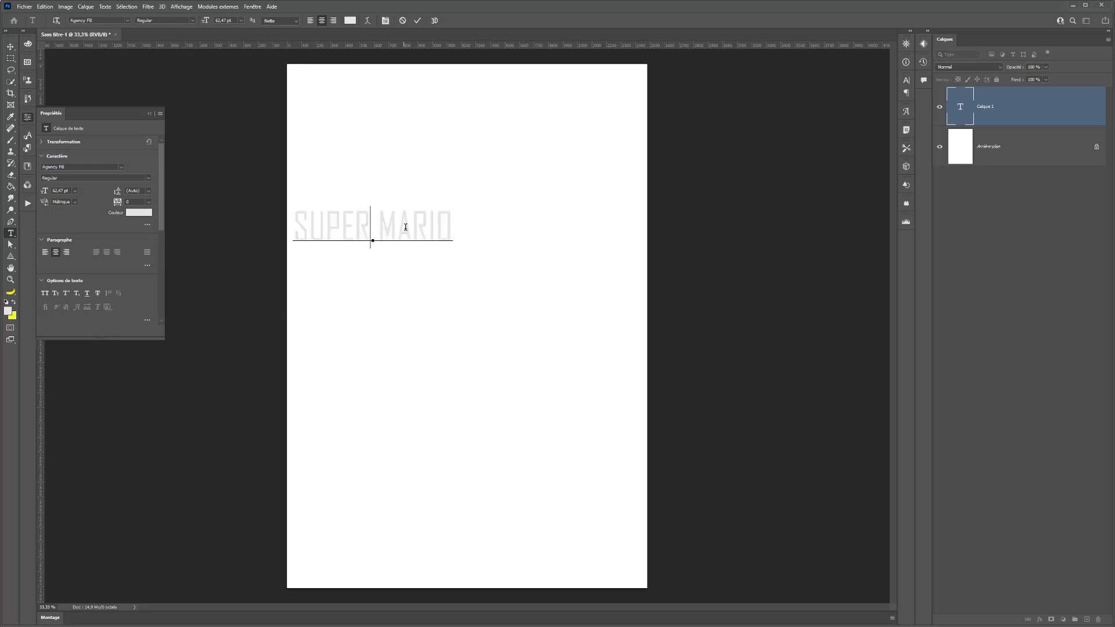
triple_click(392, 225)
left_click(13, 303)
Set the text's font to Ave Fedan PERSONAL USE ONLY and move the text close to the middle of the page.
left_click(10, 45)
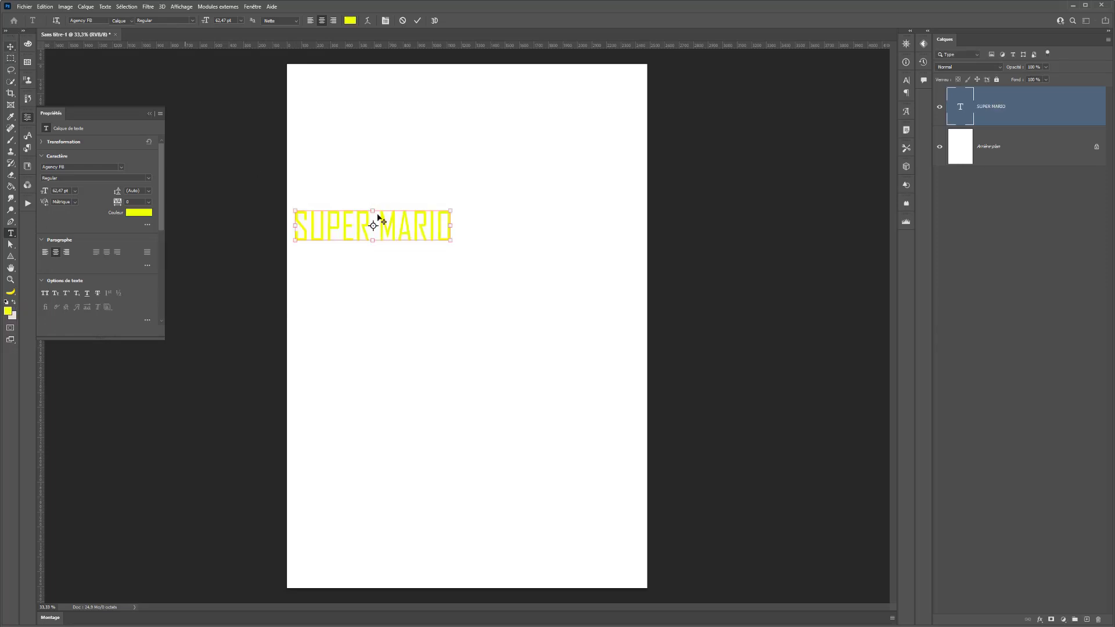
left_click_drag(436, 227, 505, 268)
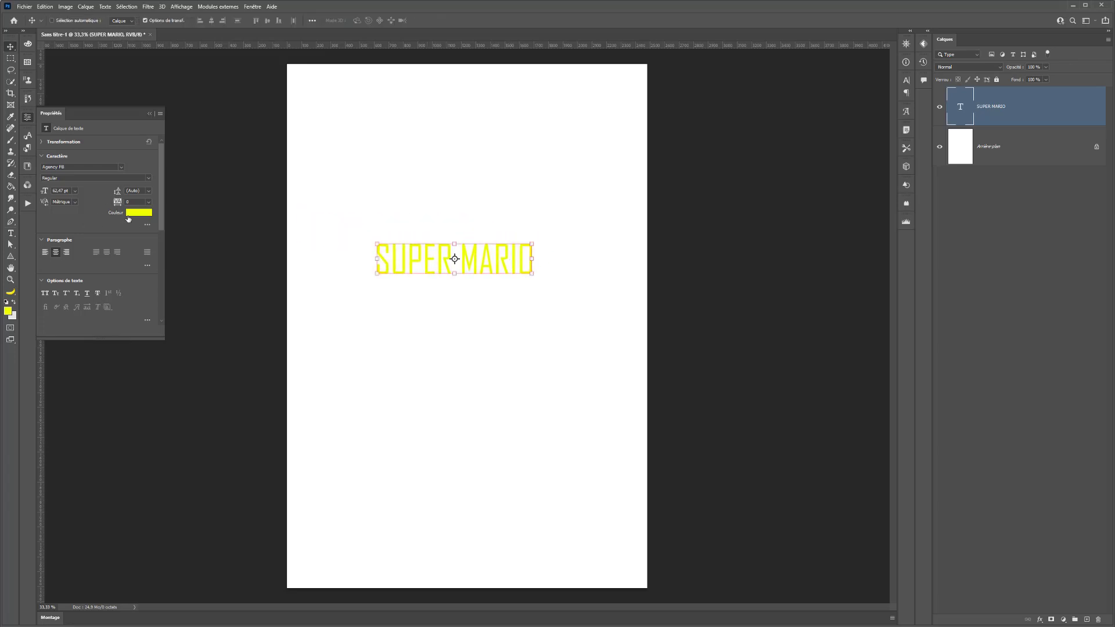
left_click(121, 167)
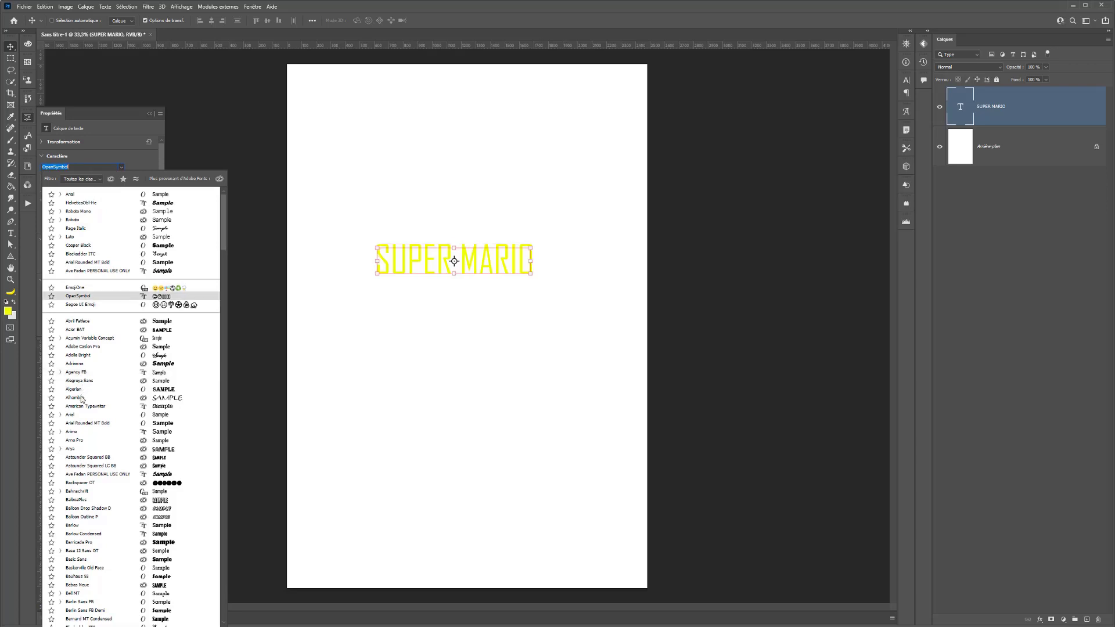
left_click(101, 477)
left_click_drag(412, 281, 434, 297)
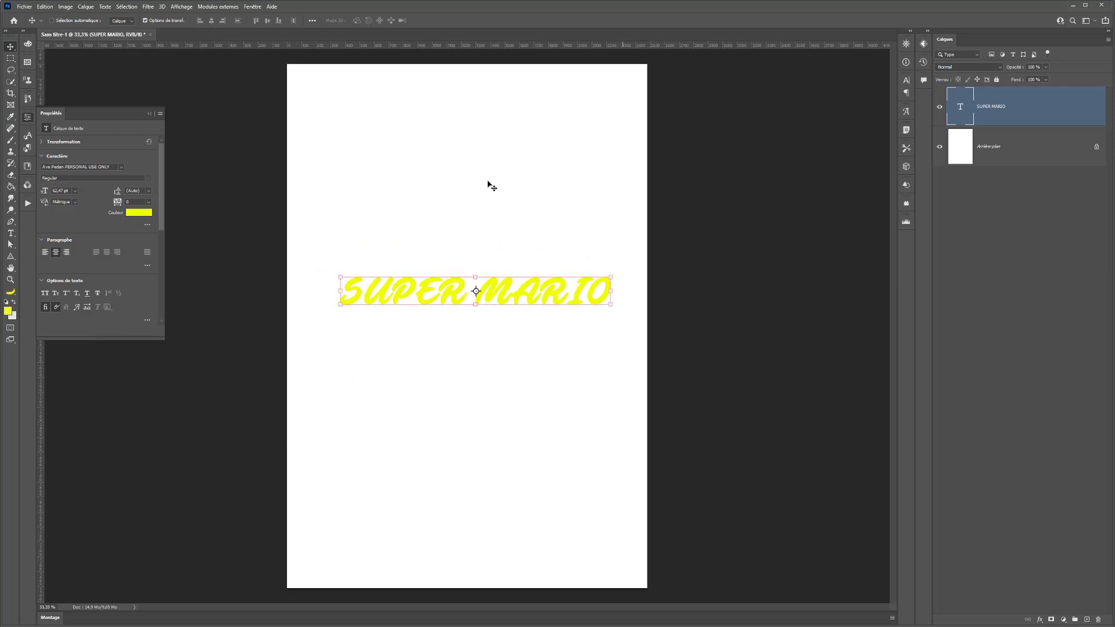
Try converting the text layer to a shape and undo the conversion.
scroll(76, 270, "down", 5)
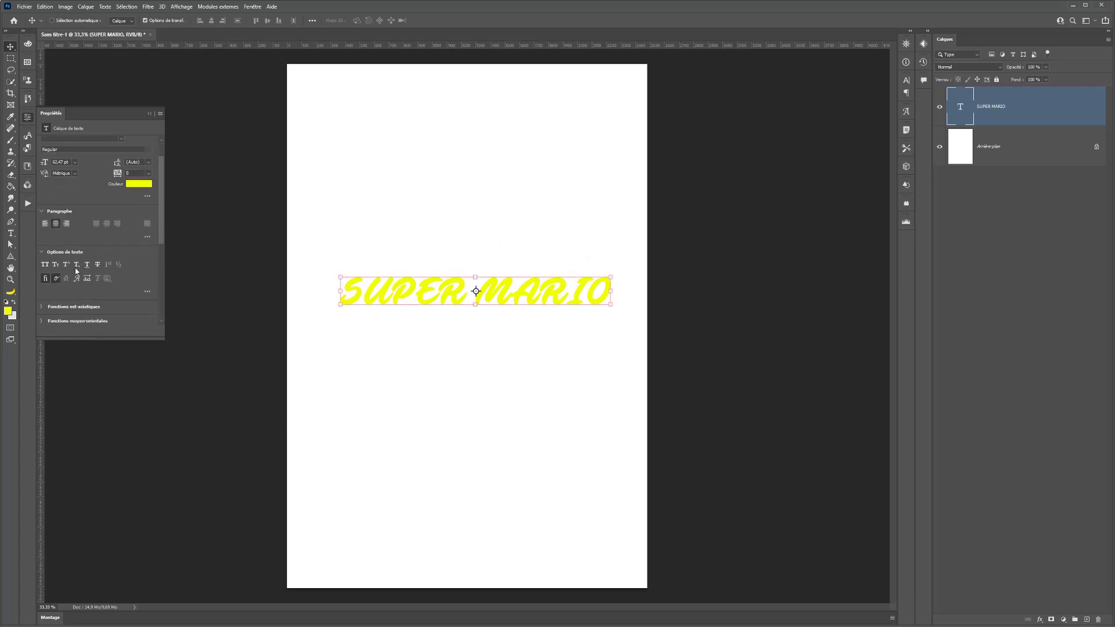
scroll(77, 268, "up", 4)
scroll(369, 290, "down", 4)
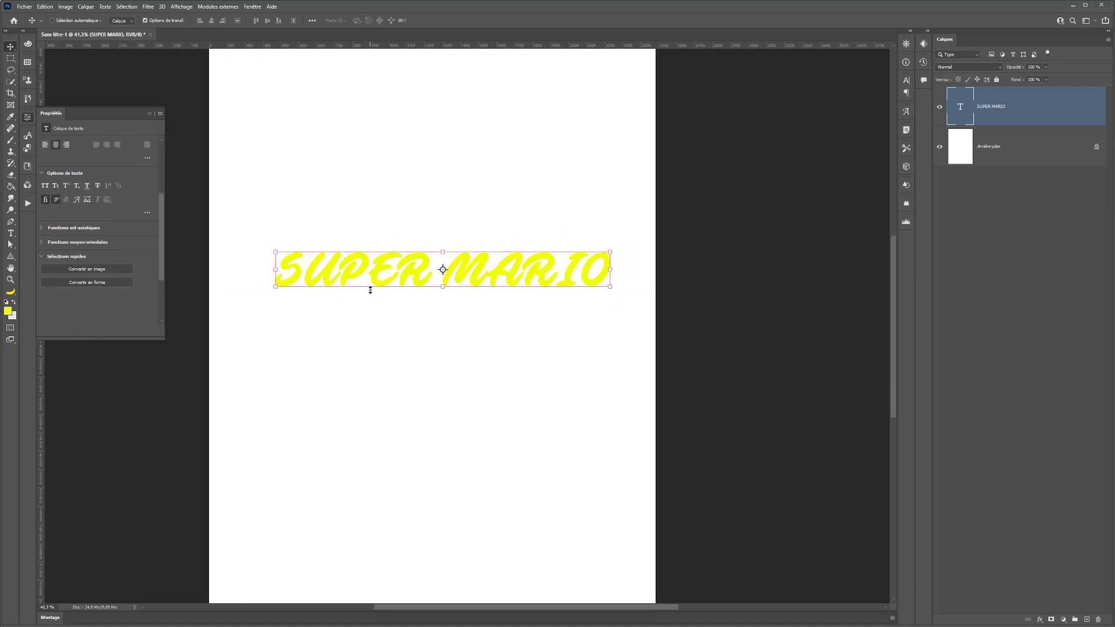
left_click(86, 283)
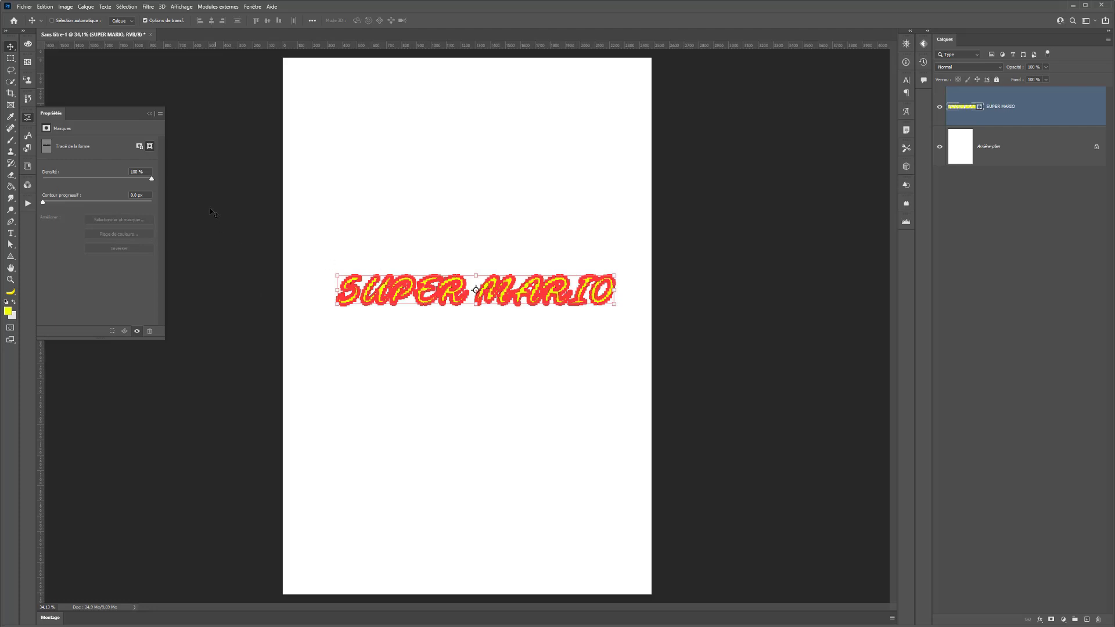
scroll(371, 285, "down", 1)
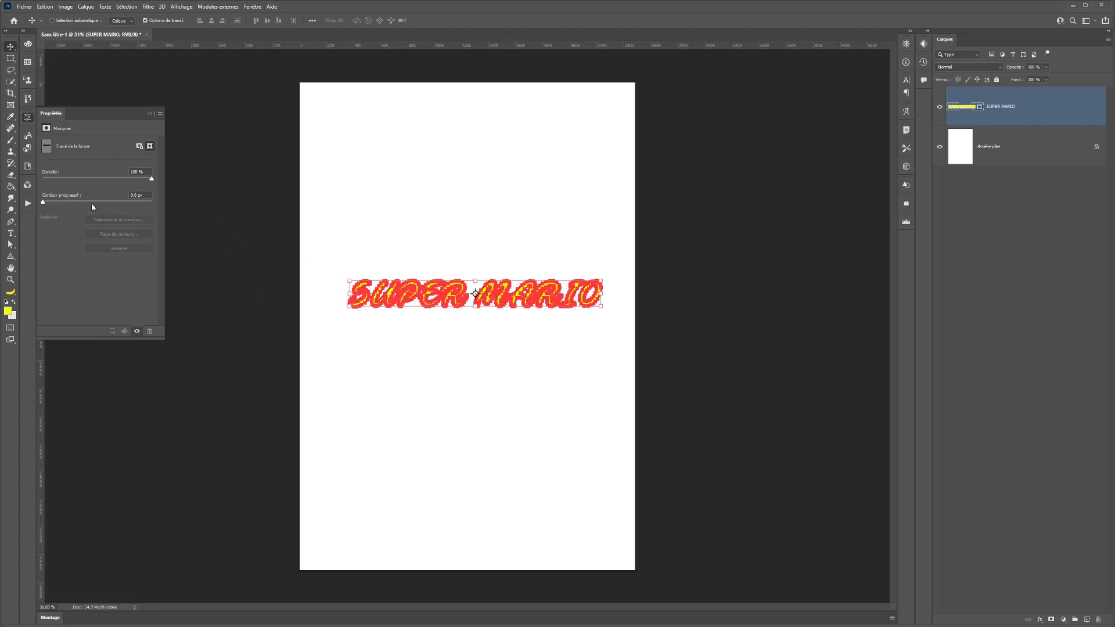
key("ctrl+z")
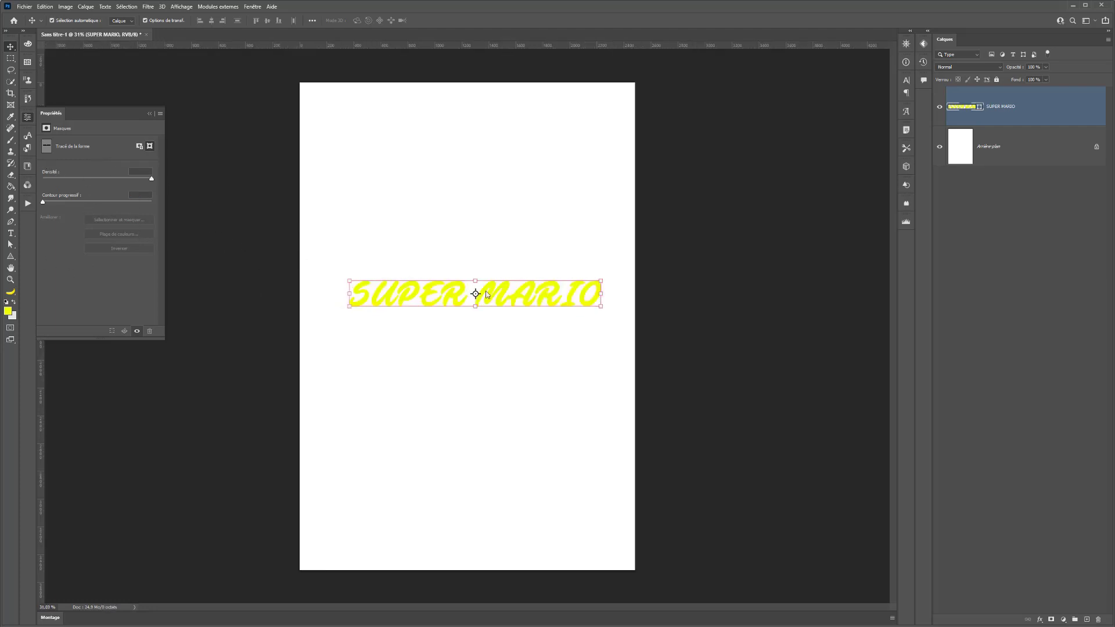
Add a stroke layer style about 38 px wide to the text, positioned outside the letters.
right_click(1035, 104)
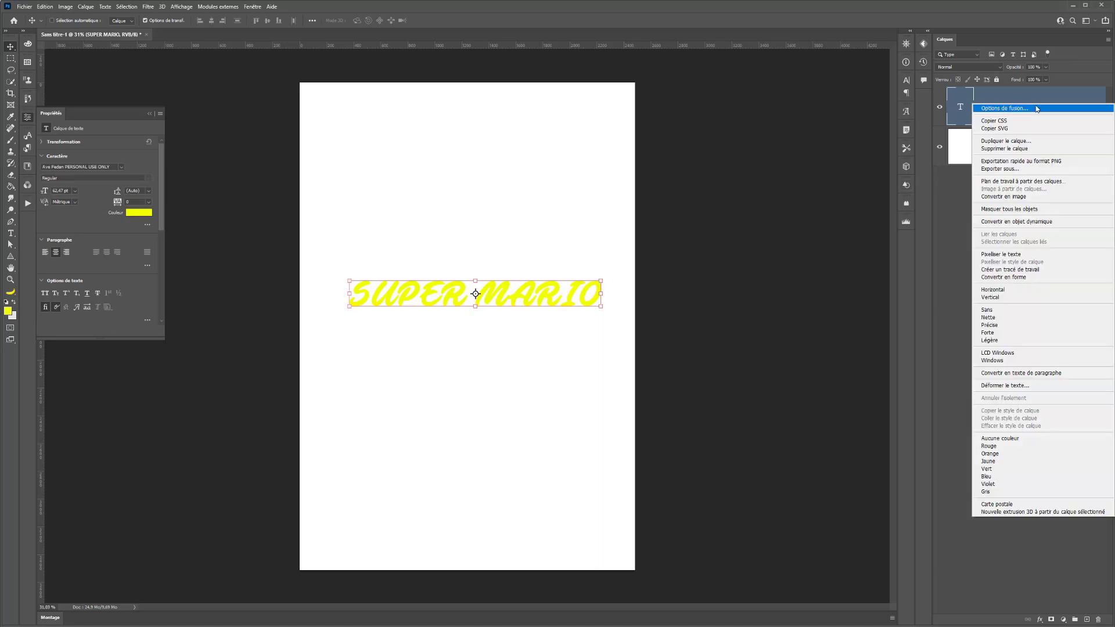
left_click(1036, 107)
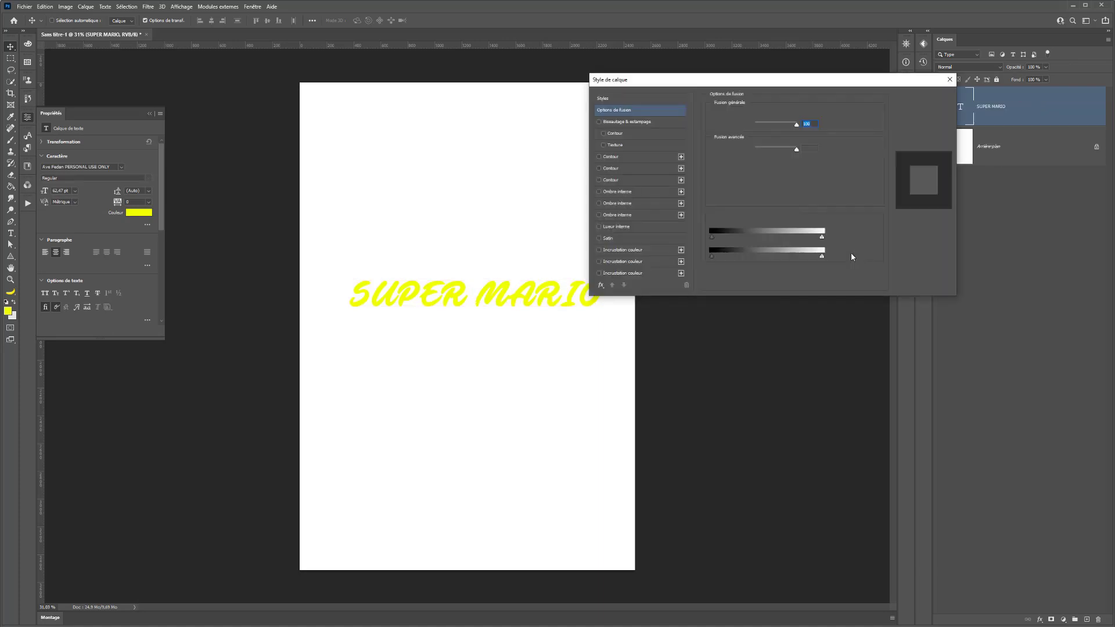
left_click(604, 181)
mouse_move(742, 83)
left_mouse_down()
mouse_move(777, 84)
mouse_move(801, 117)
left_mouse_up()
left_click(805, 125)
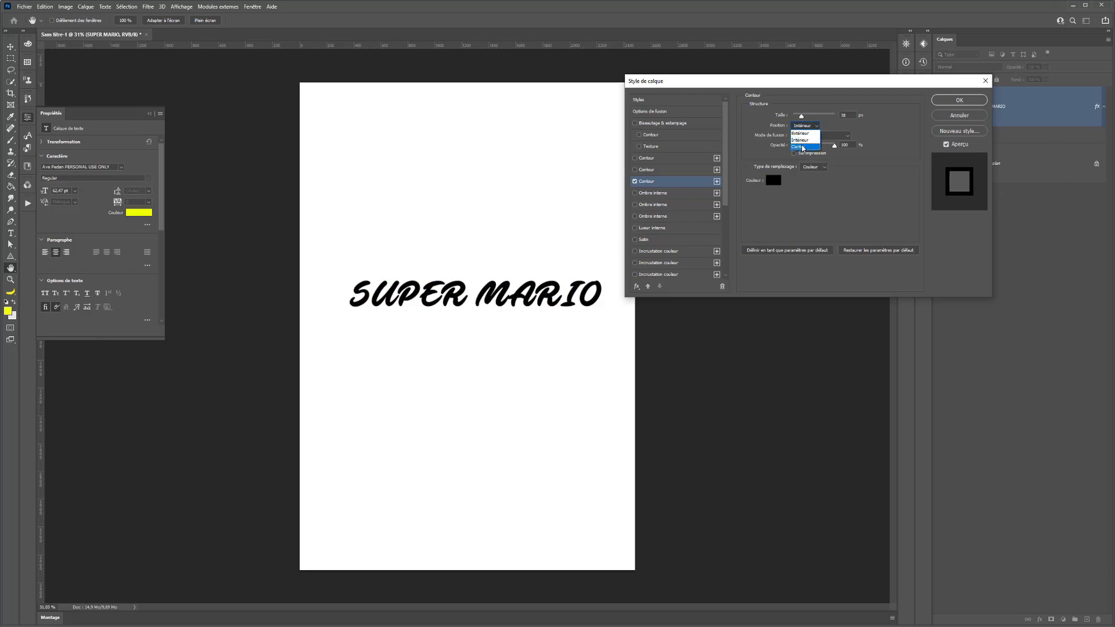
left_click(798, 138)
left_click(804, 126)
left_click(800, 130)
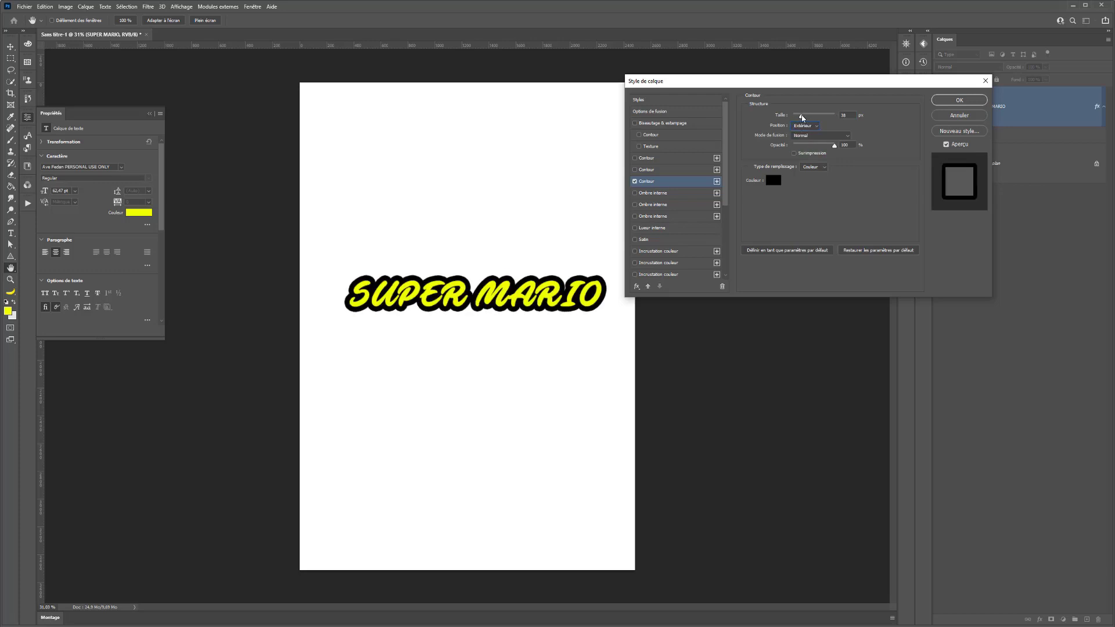
Set the text's outer stroke colour to salmon pink (e67c7c).
left_click(773, 180)
mouse_move(138, 281)
left_mouse_down()
mouse_move(87, 251)
mouse_move(106, 252)
left_mouse_up()
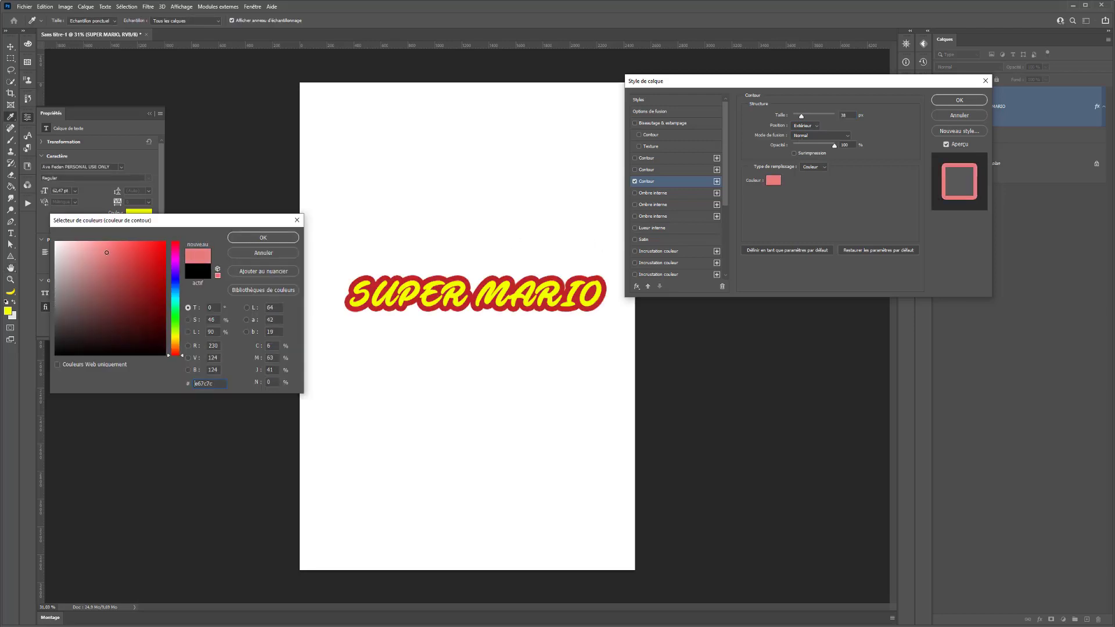
left_click(246, 239)
Try the gradient and pattern fill types on the outer stroke and return it to a solid colour fill.
left_click(815, 170)
left_click(813, 170)
left_click(813, 167)
left_click(811, 178)
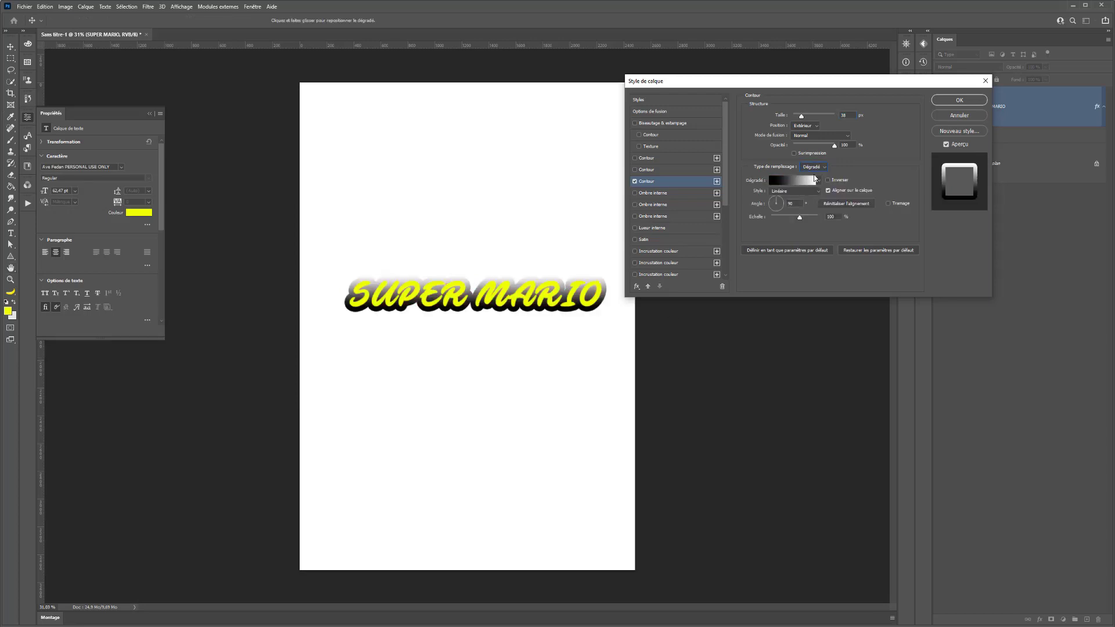
left_click(814, 167)
left_click(813, 186)
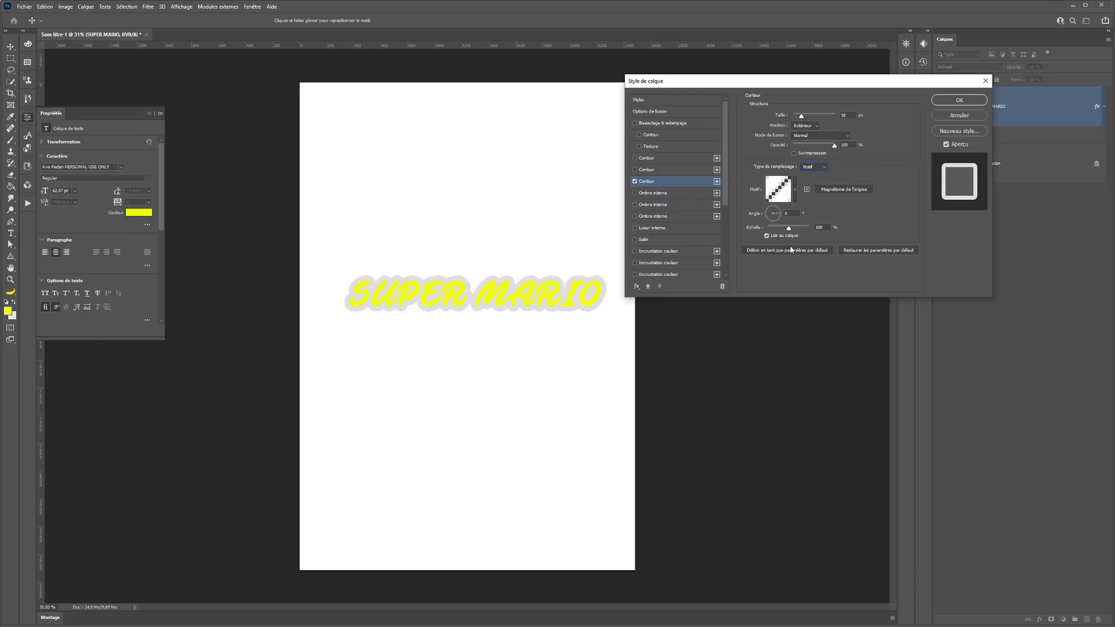
left_click(813, 167)
left_click(812, 168)
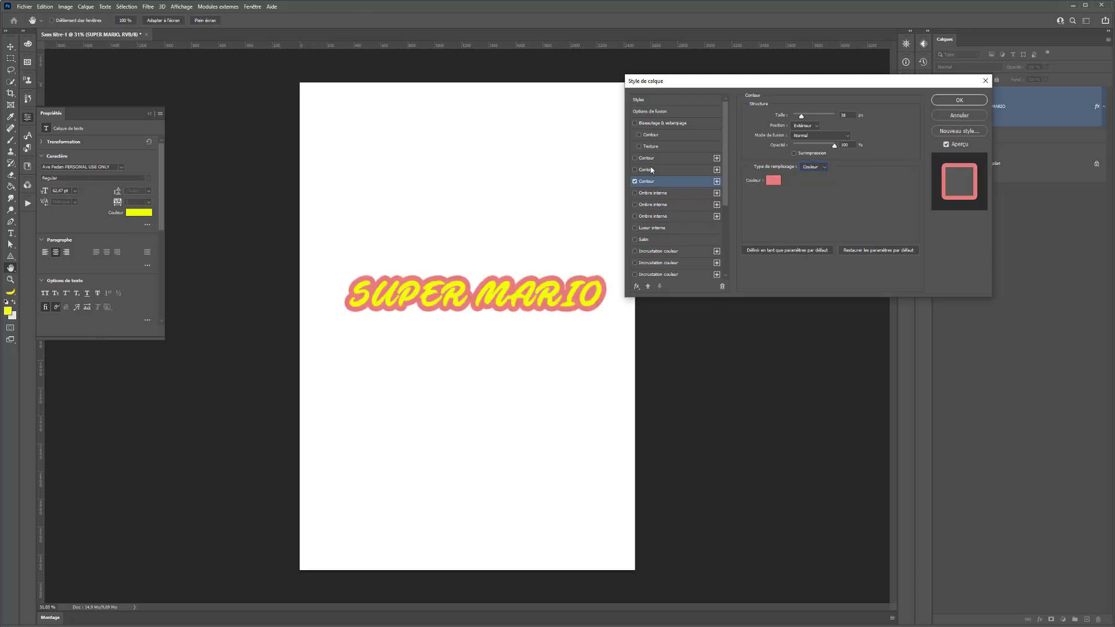
Add a second, thin stroke inside the letters and colour it white (ffffff).
left_click(635, 169)
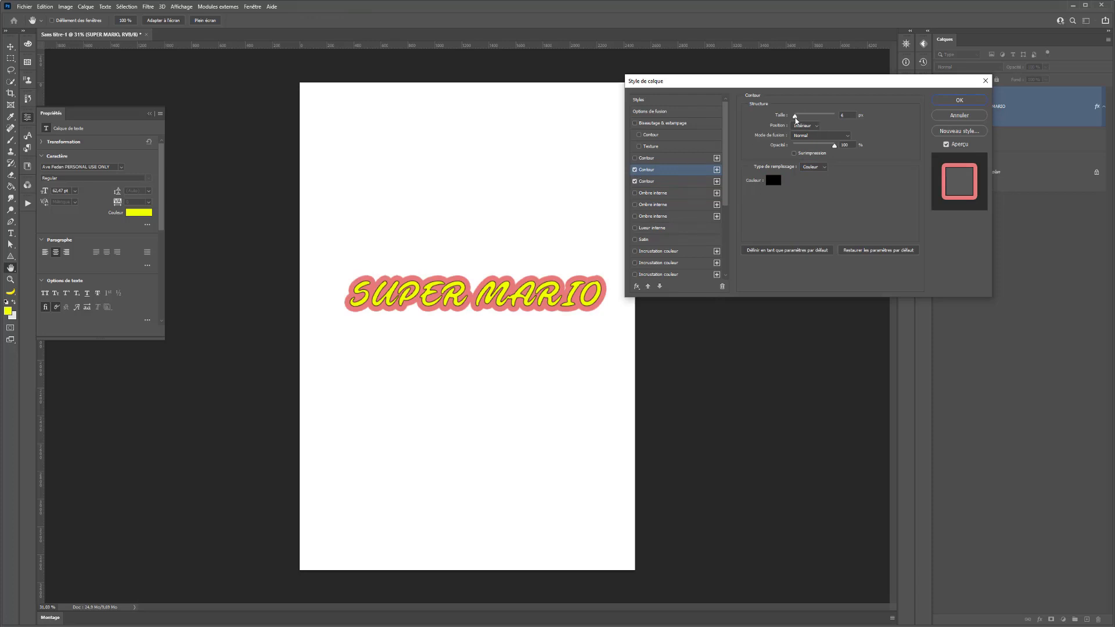
left_click_drag(796, 119, 795, 117)
left_click(774, 180)
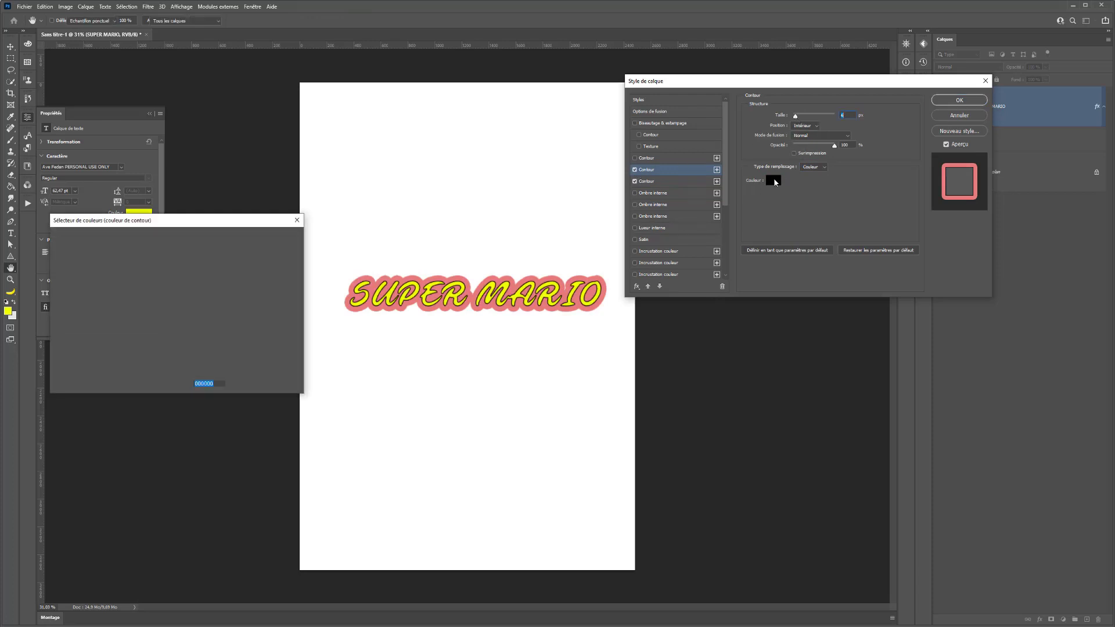
left_click_drag(49, 234, 49, 234)
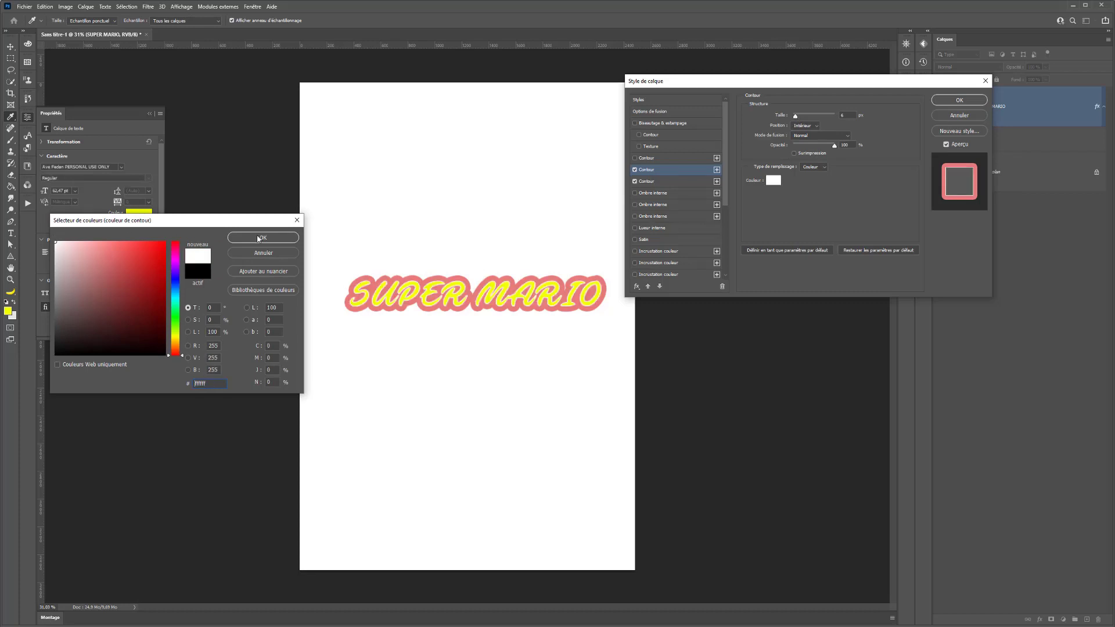
left_click(262, 237)
left_click_drag(796, 118, 796, 117)
Enable a third stroke on the text and position it outside the letters (Extérieur).
left_click(646, 158)
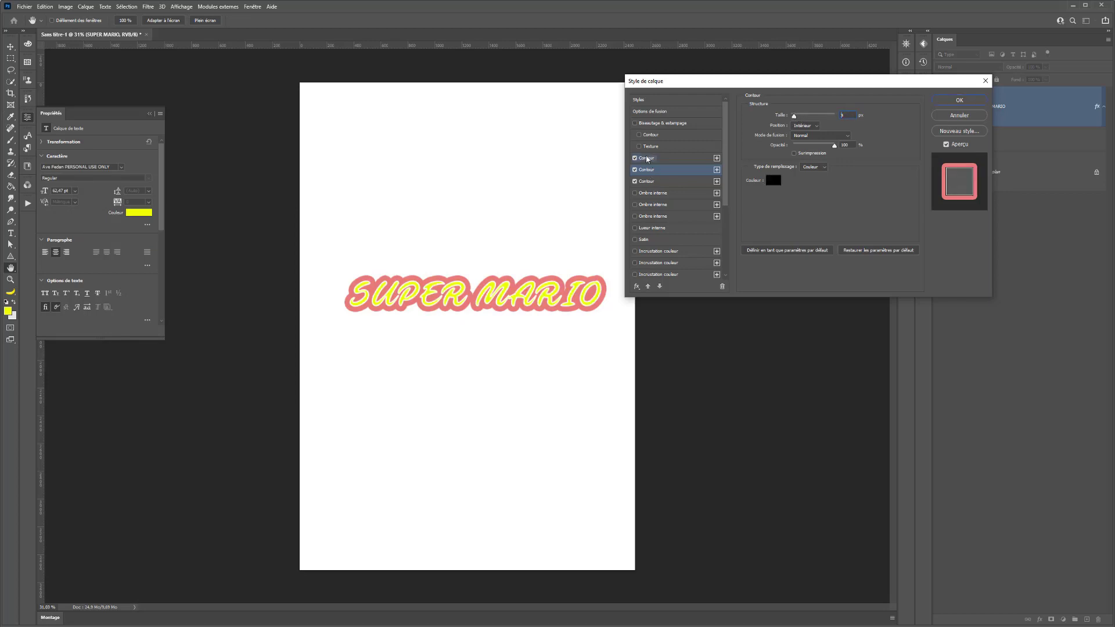
left_click(810, 127)
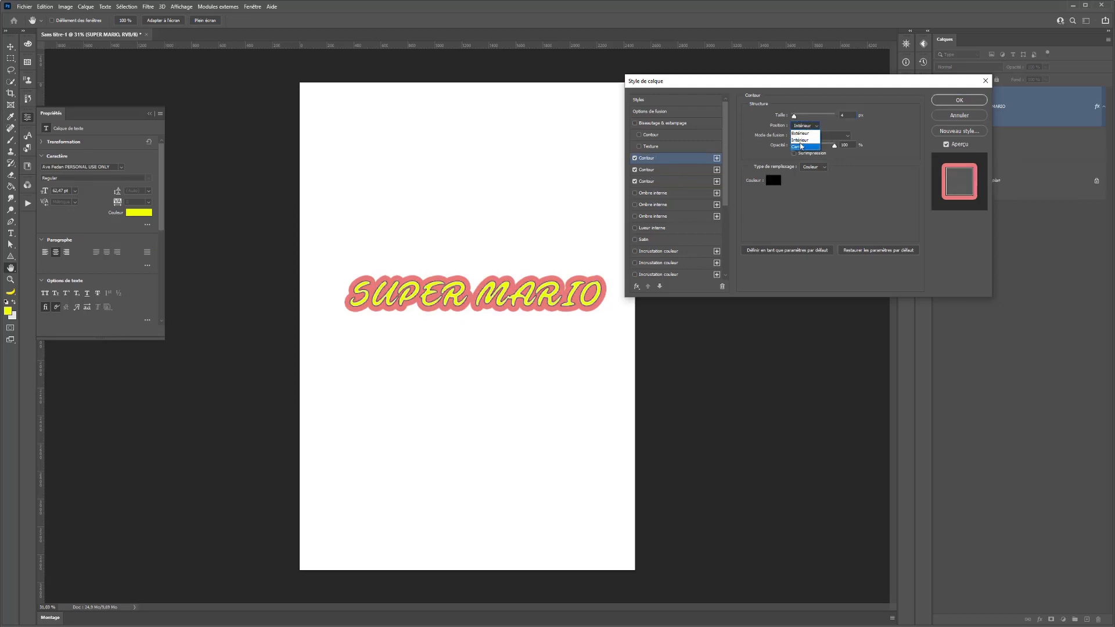
left_click(804, 124)
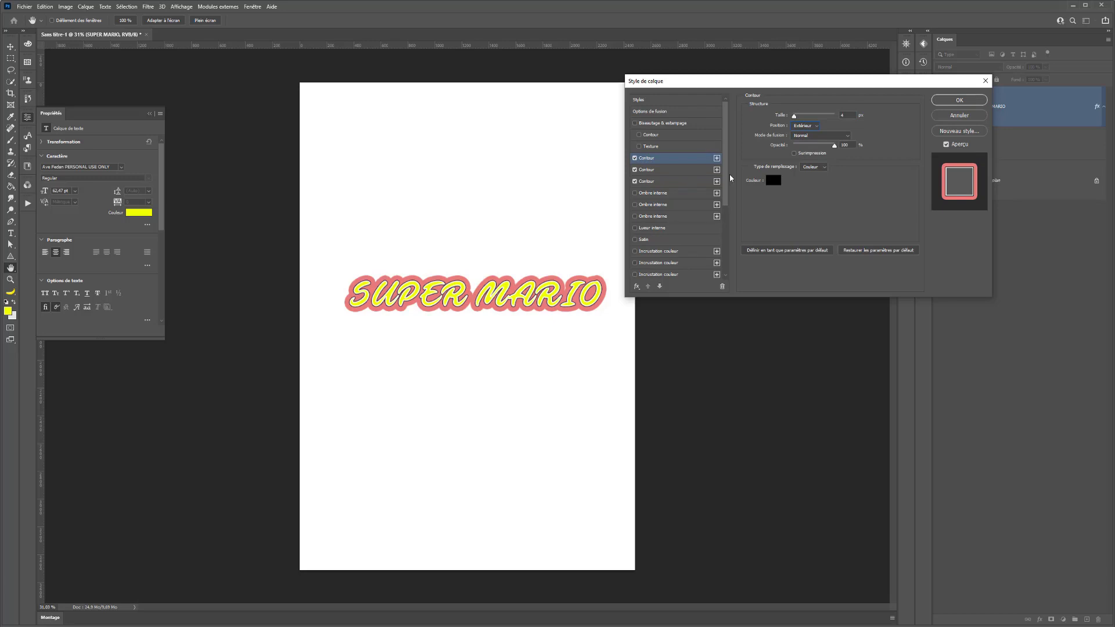
Colour the third stroke bright red and widen it beyond the salmon stroke.
left_click(773, 180)
left_click(164, 245)
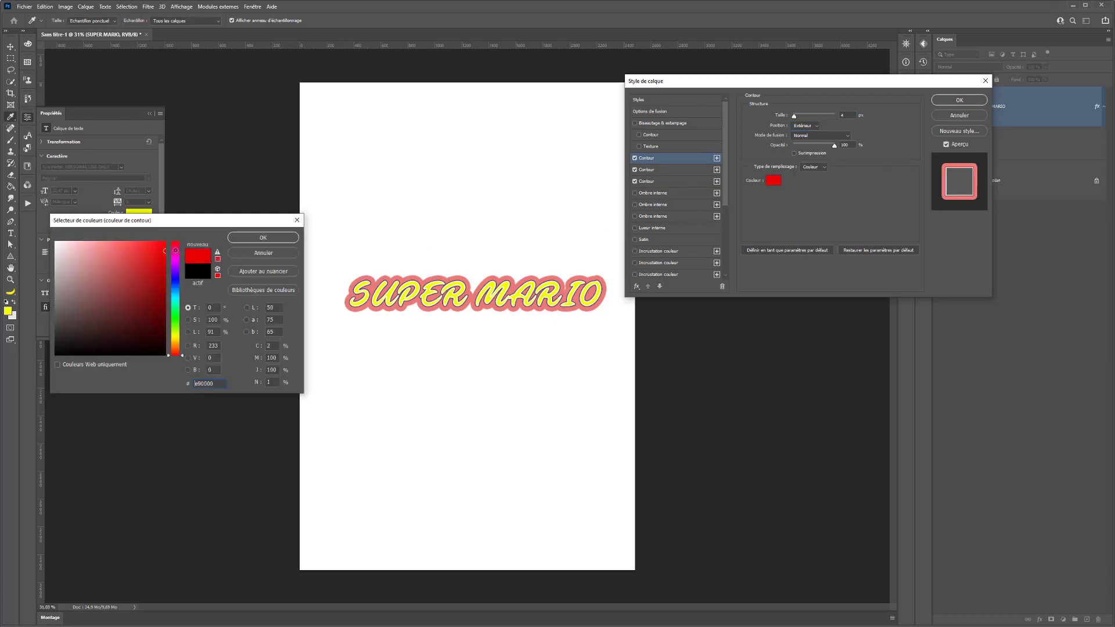
left_click(263, 238)
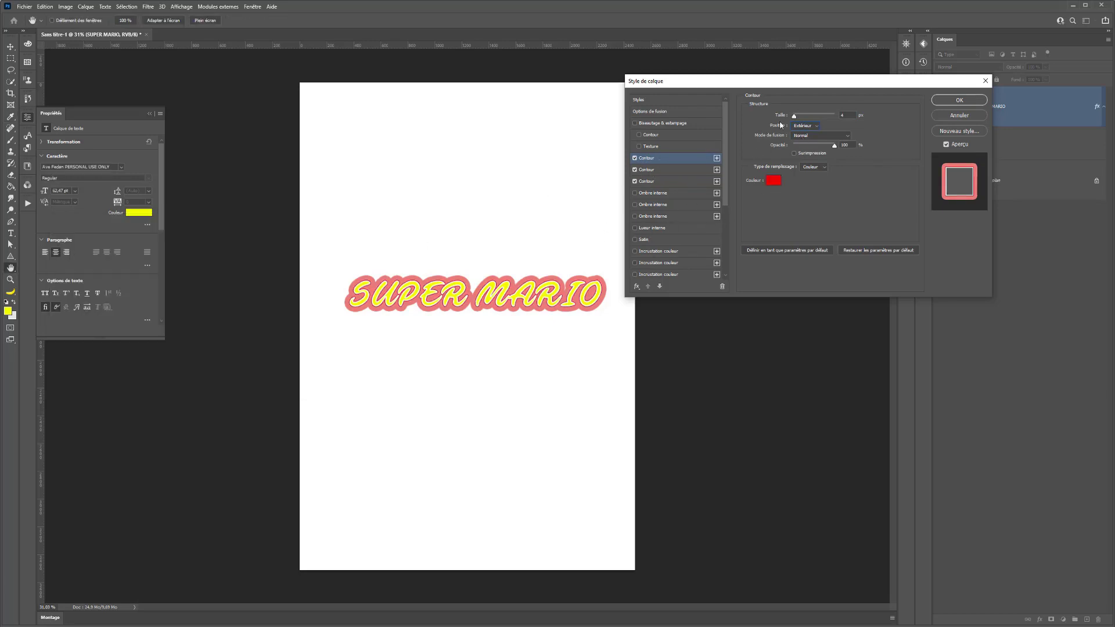
left_click(807, 115)
left_click(661, 163)
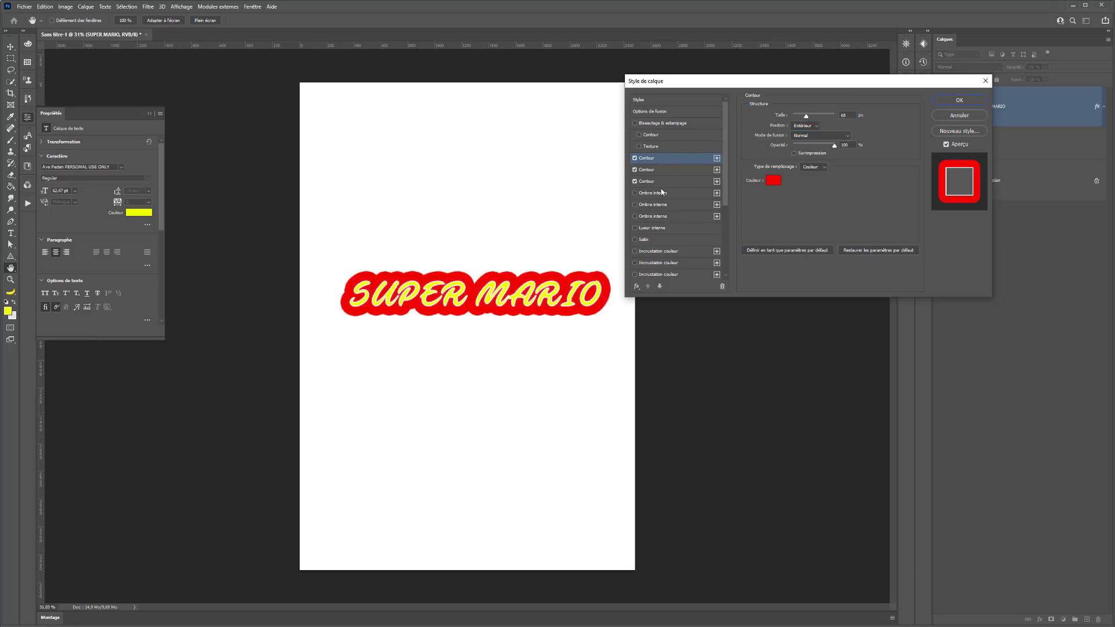
Try the Lumière vive, Obscurcir, Saturation, Couleur, Teinte and Différence blend modes on the red stroke.
left_click(813, 136)
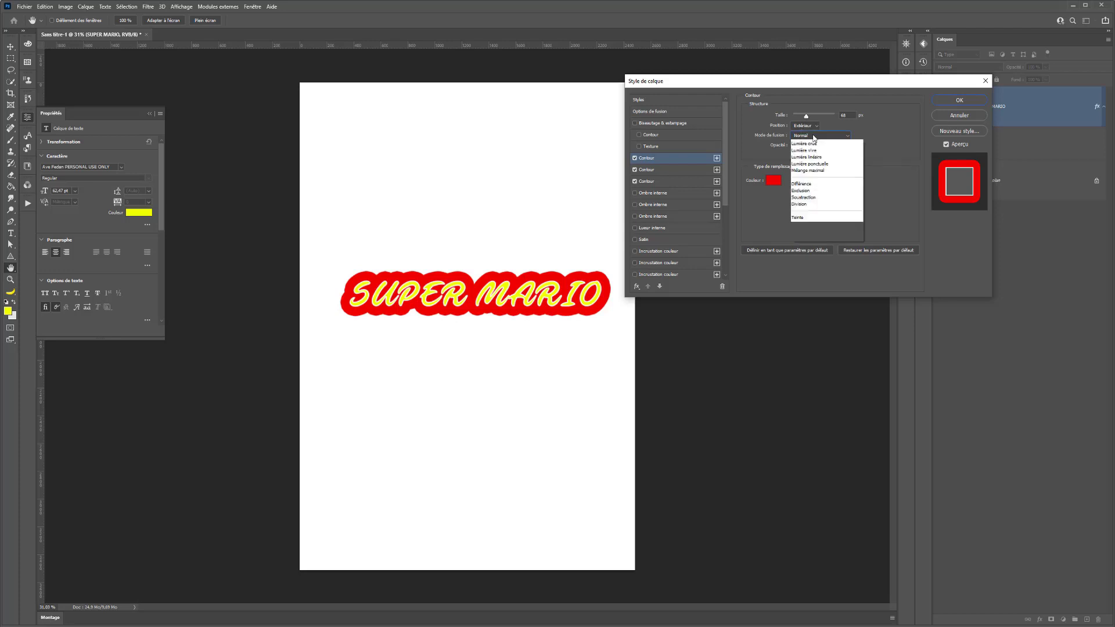
left_click(802, 264)
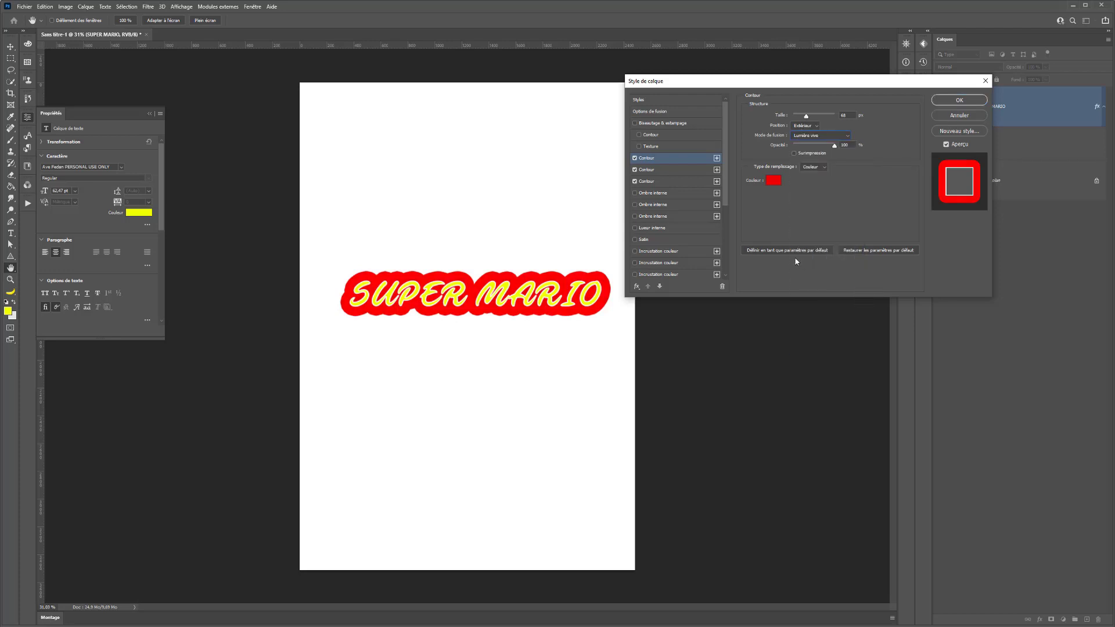
left_click(810, 135)
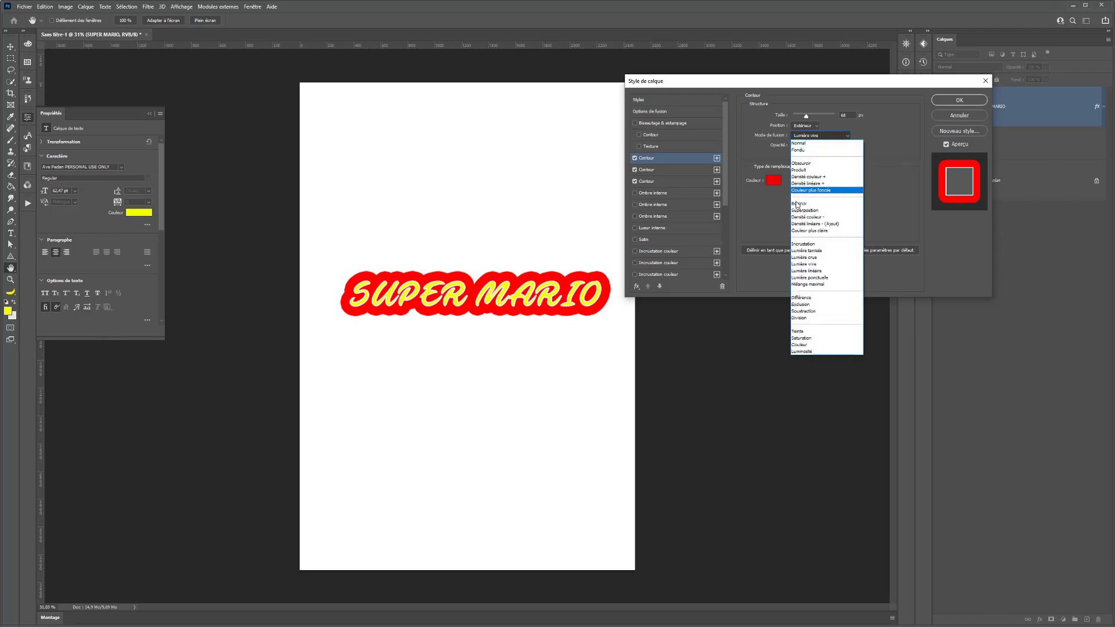
left_click(796, 154)
left_click(805, 137)
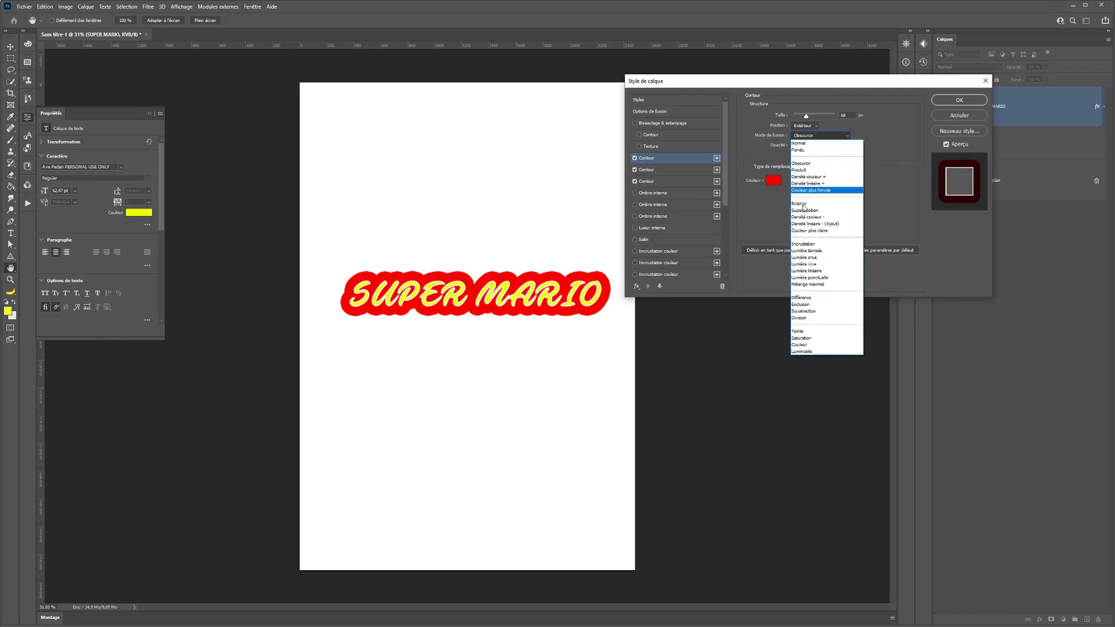
left_click(802, 338)
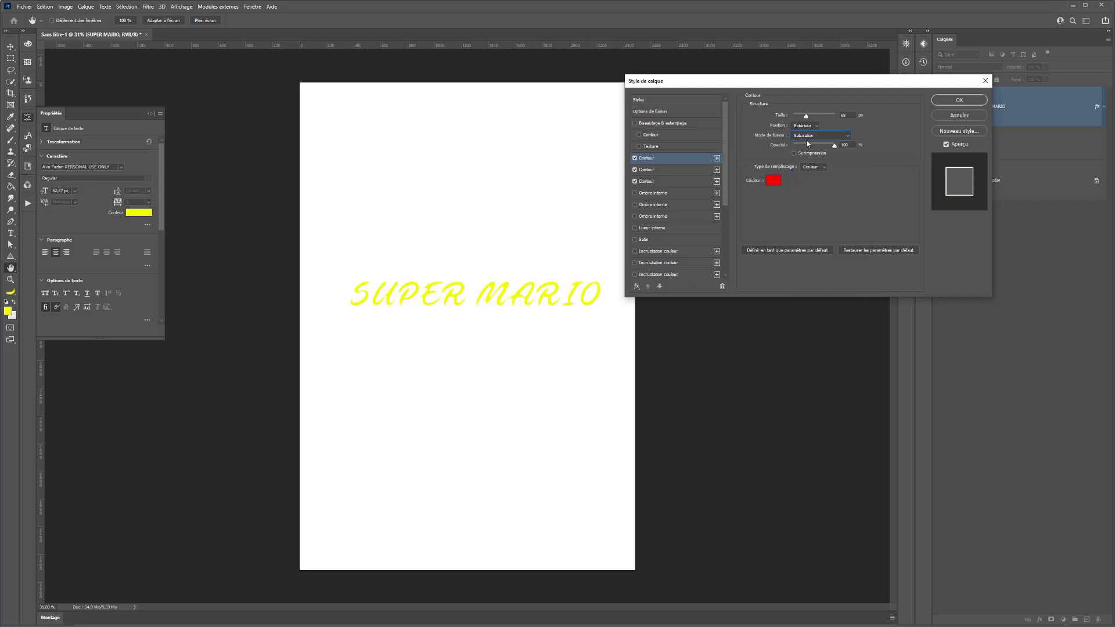
left_click(806, 138)
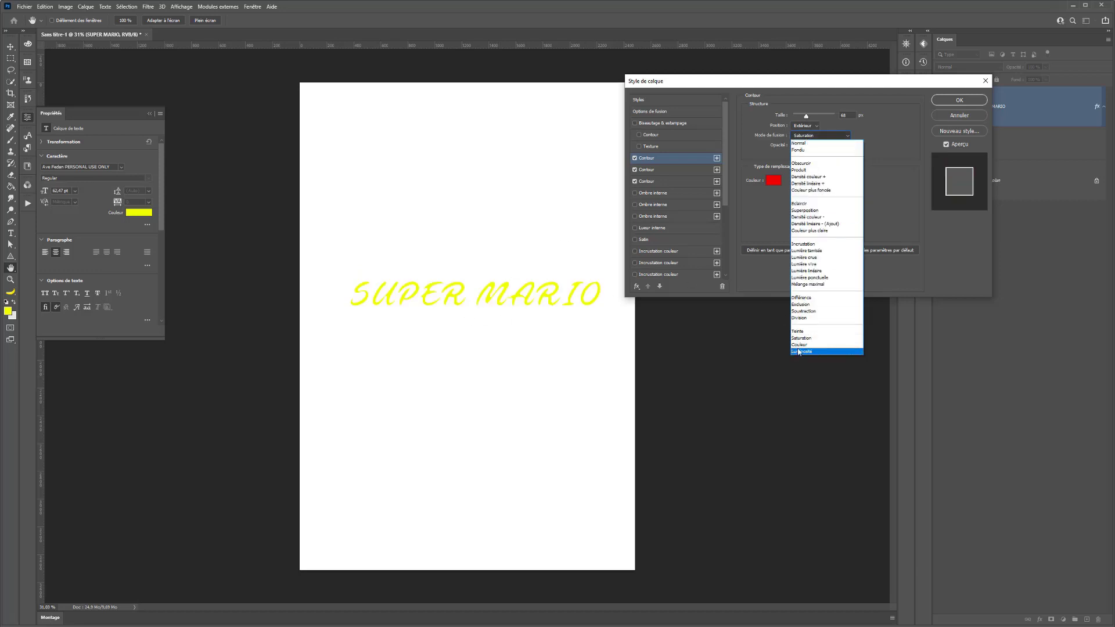
left_click(805, 345)
left_click(813, 135)
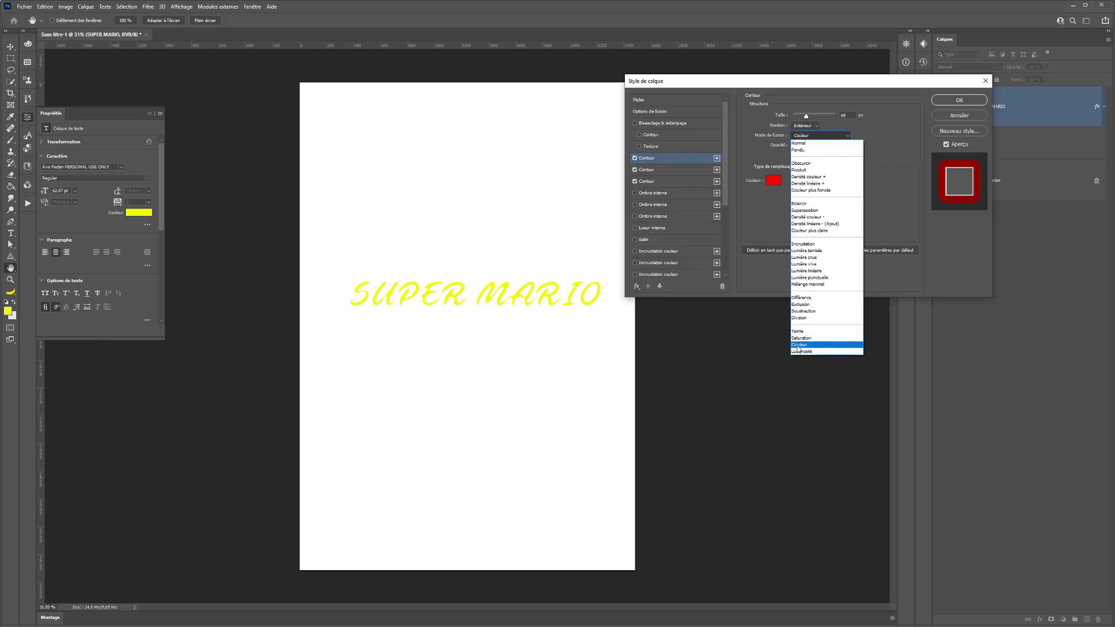
left_click(802, 336)
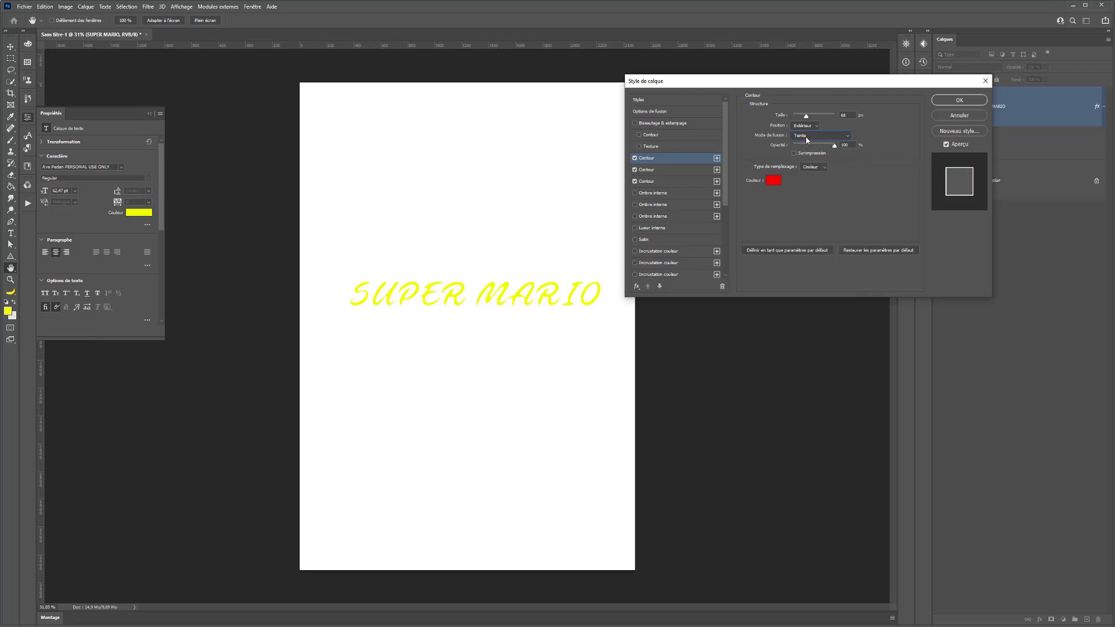
left_click(806, 138)
left_click(802, 299)
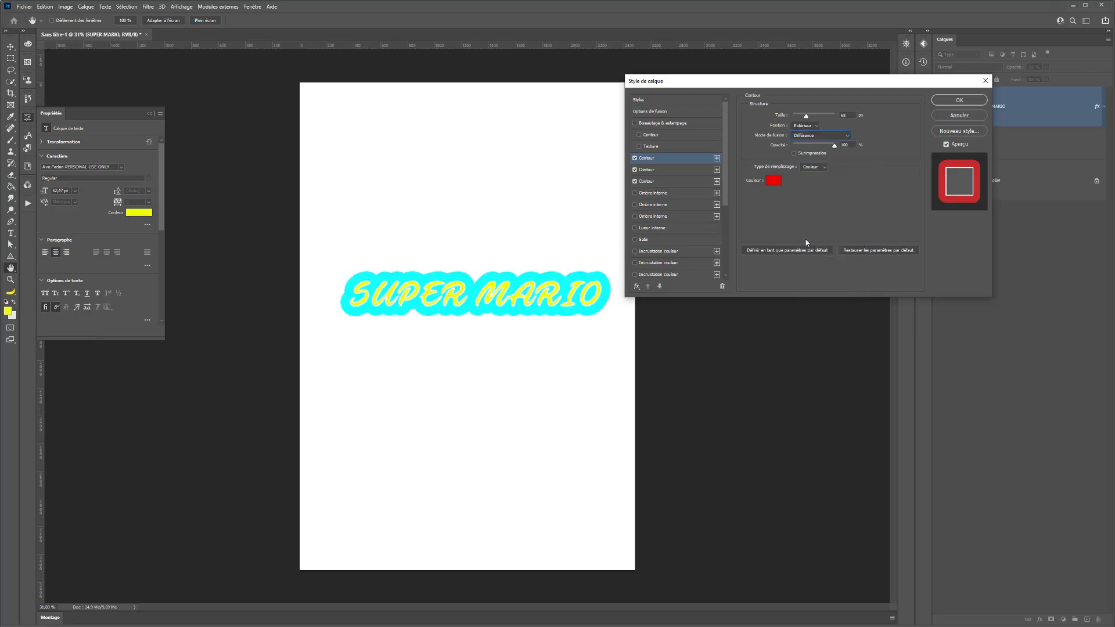
left_click(811, 137)
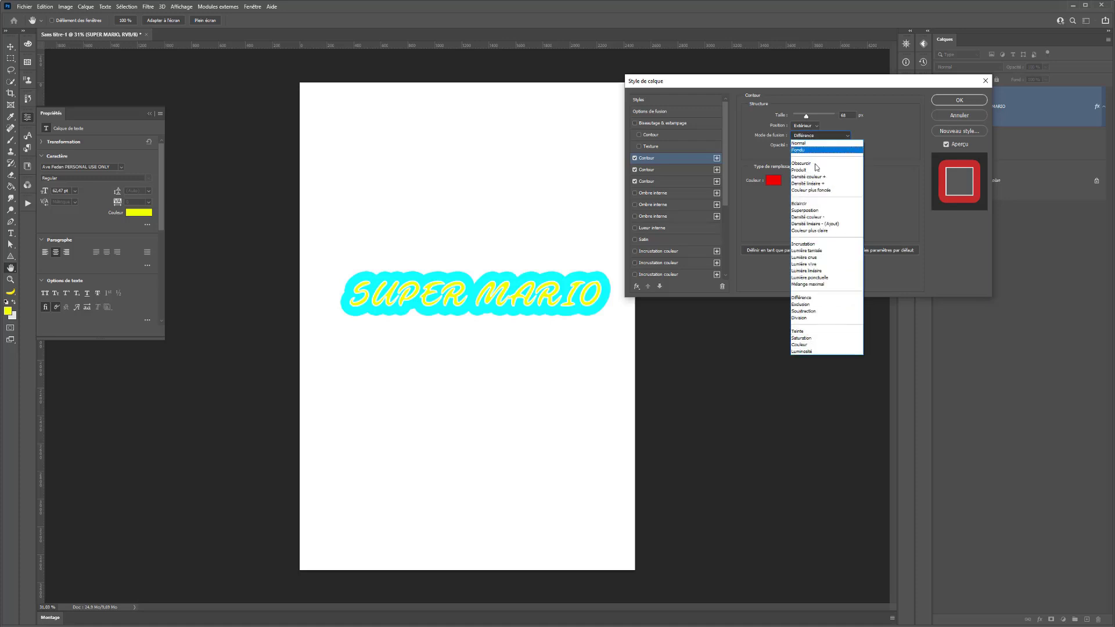
Cycle the red stroke through the remaining blend modes down to Luminosité and back up to Lumière vive.
left_click(807, 208)
key("Down")
key("Down")
key("Down")
key("Down")
key("Down")
key("Down")
key("Down")
key("Down")
key("Down")
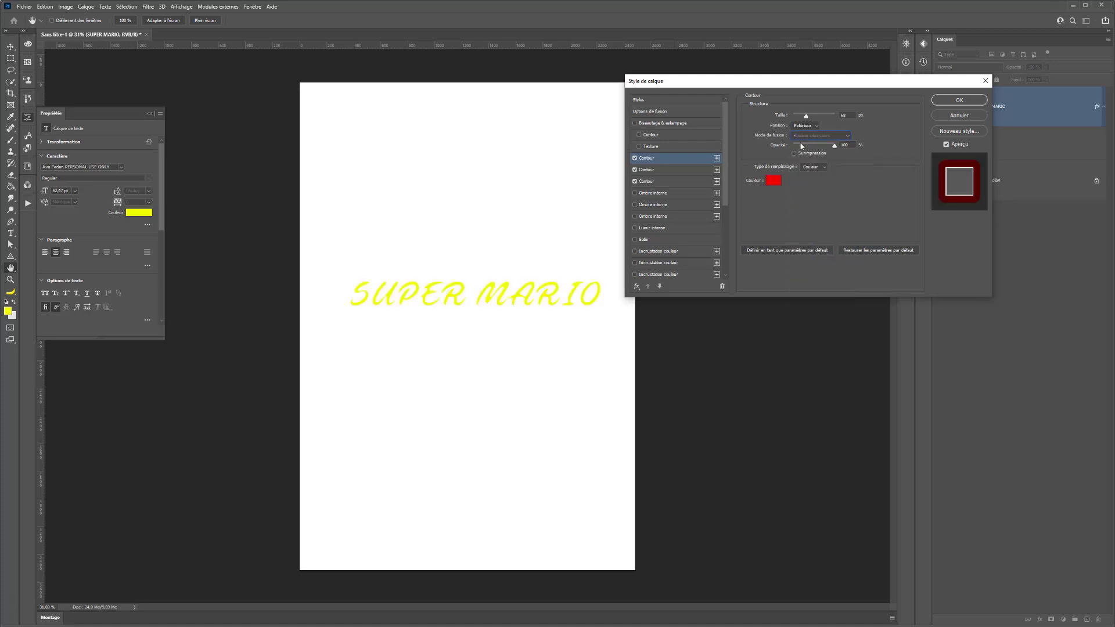
key("Down")
key("Down")
key("Down")
key("Down")
key("Down")
key("Down")
key("Down")
key("Down")
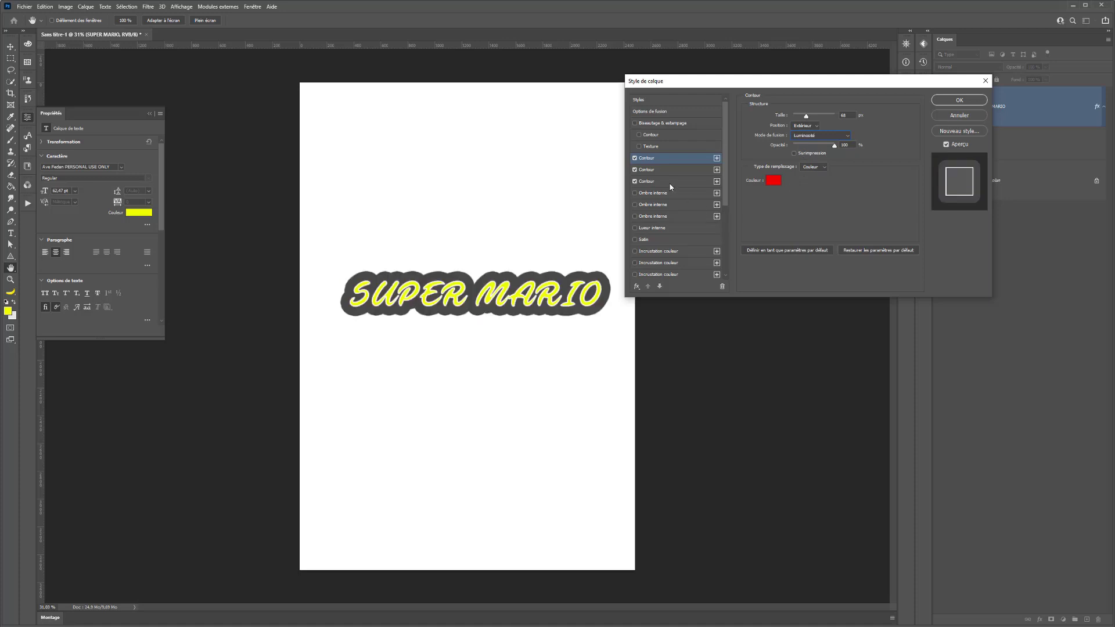
key("Up")
key("Up")
key("Up")
key("Up")
key("Up")
key("Up")
key("Up")
key("Up")
key("Up")
key("Up")
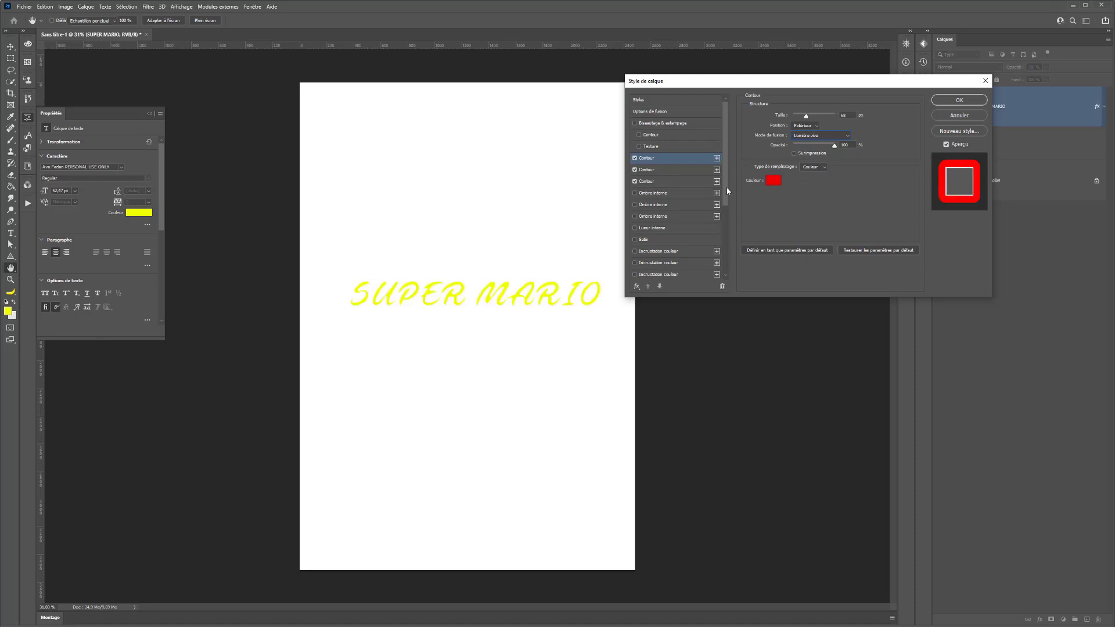
Recolour the third stroke cyan (00c2ec), set its blend mode to Fondu, and apply the layer style.
left_click(773, 180)
left_click(176, 303)
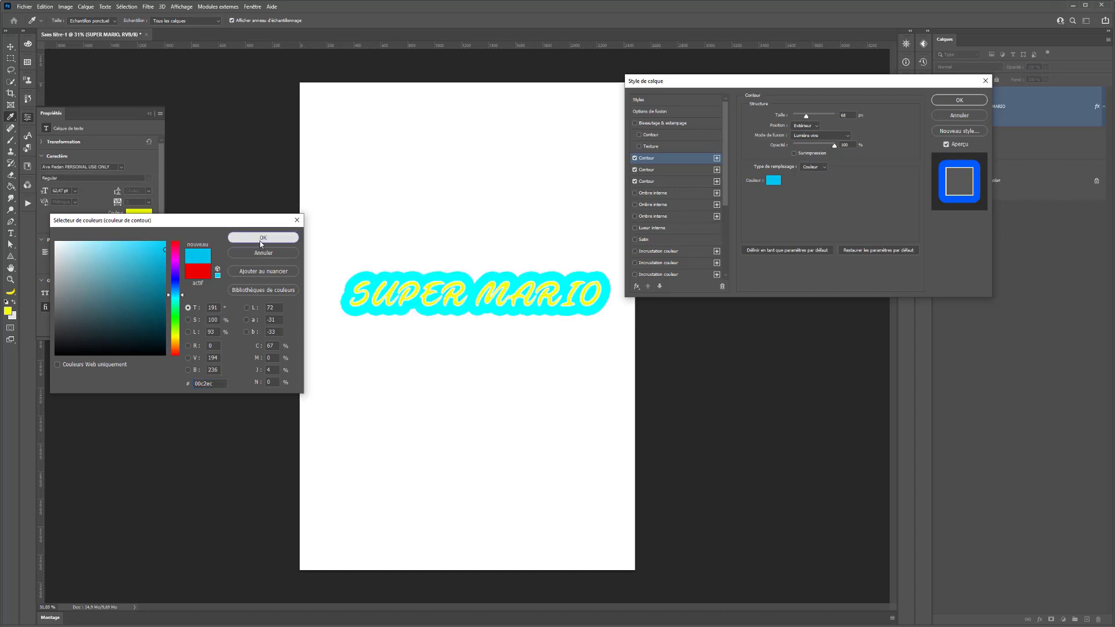
left_click(263, 238)
left_click(812, 126)
left_click(810, 126)
left_click(821, 137)
left_click(811, 142)
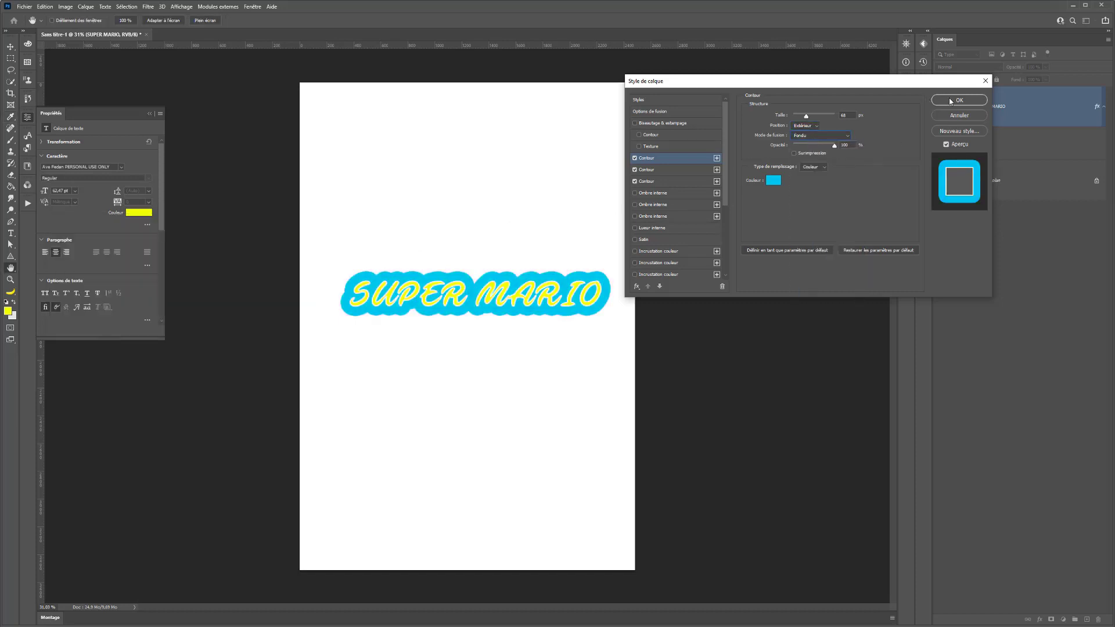
left_click(950, 100)
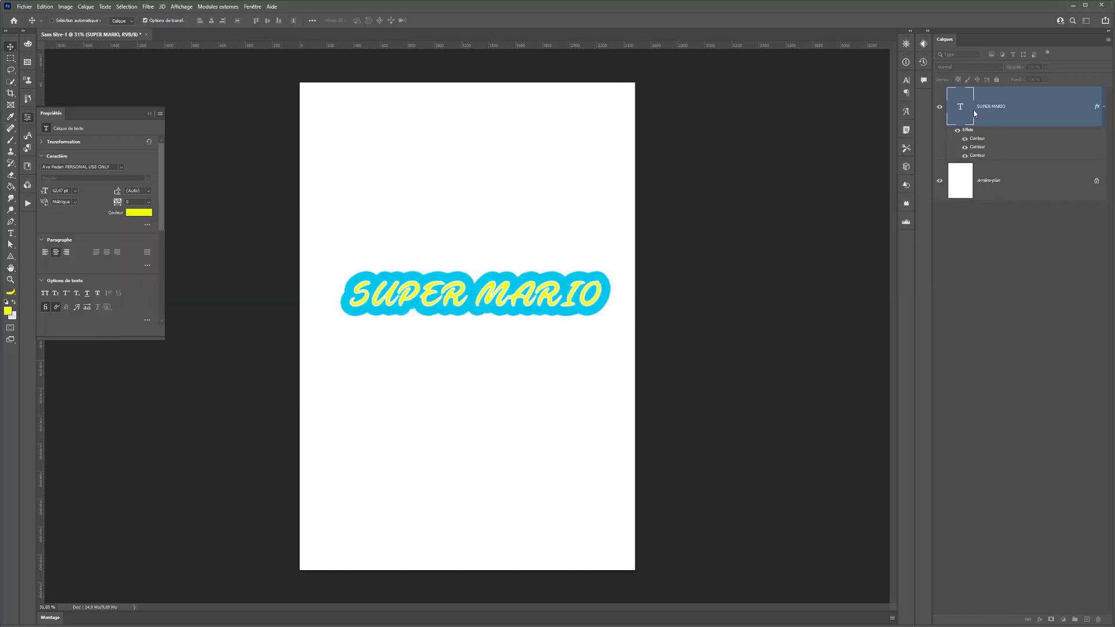
Toggle the stroke effects to identify them and move the cyan stroke below the other two in the effects order.
left_click(965, 139)
left_click(965, 140)
left_click(964, 148)
left_click(965, 147)
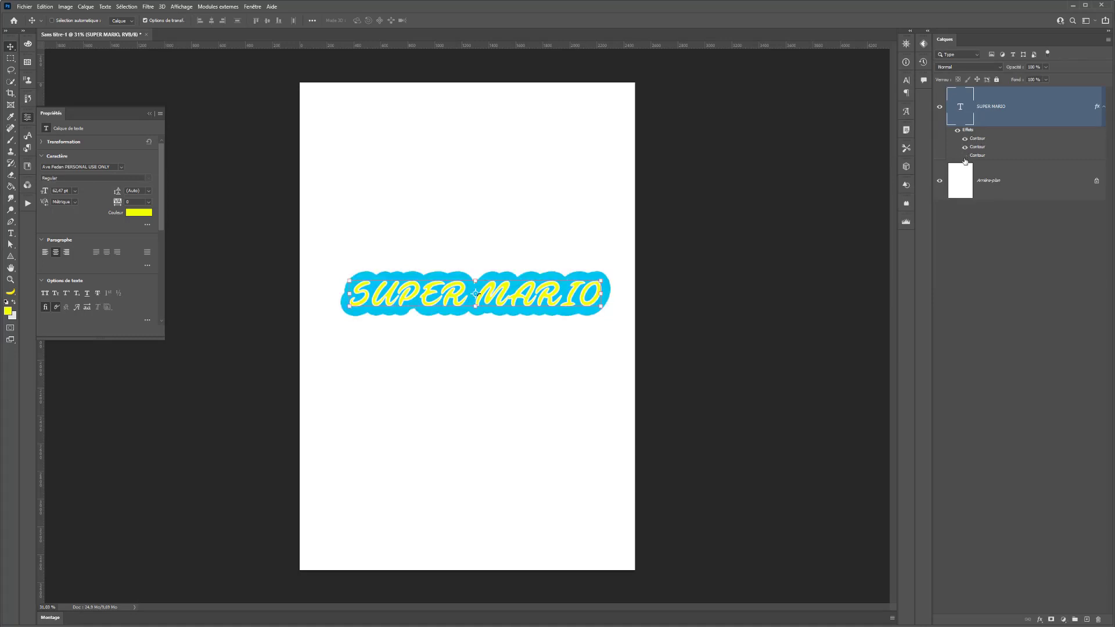
left_click_drag(976, 139, 979, 159)
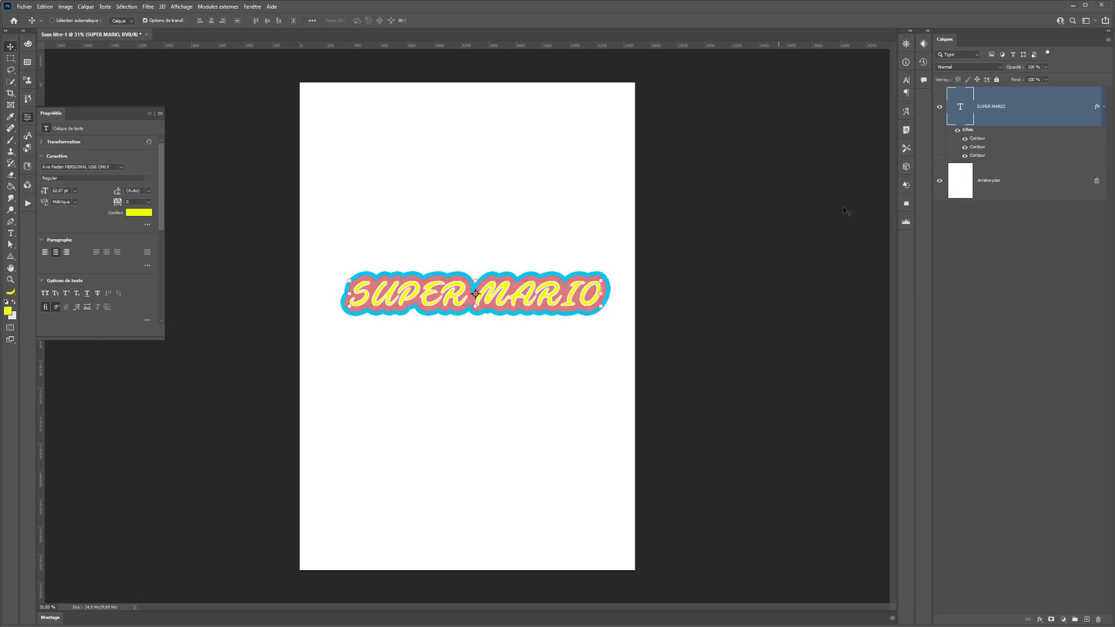
Reopen the lowest stroke's settings and change its colour from cyan to dark red.
left_click(964, 156)
left_click(965, 156)
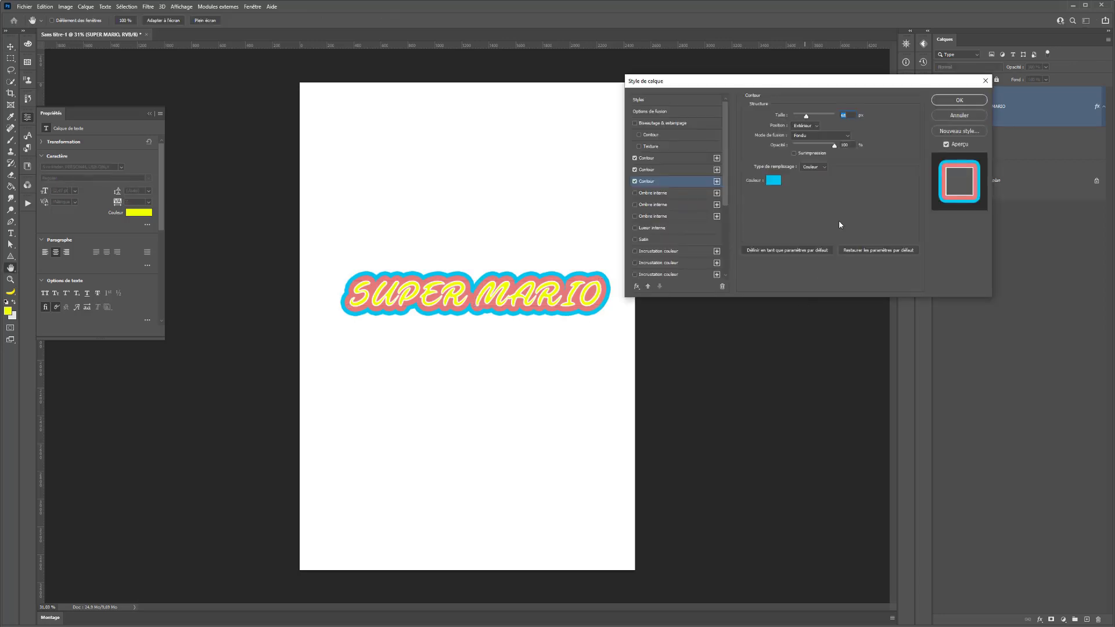
left_click(774, 180)
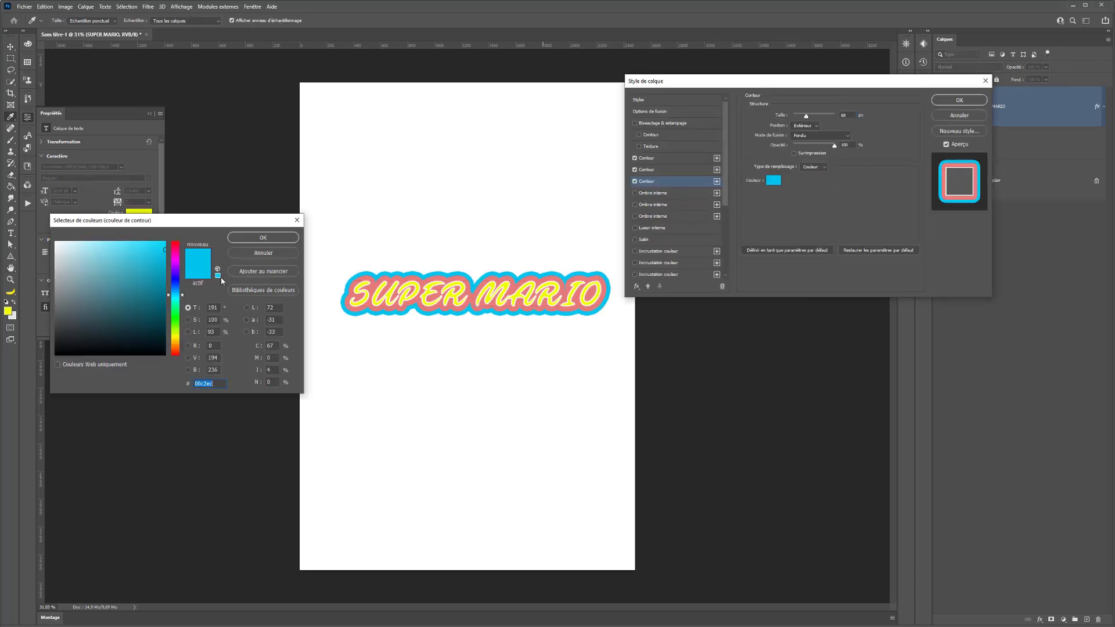
left_click_drag(172, 269, 172, 244)
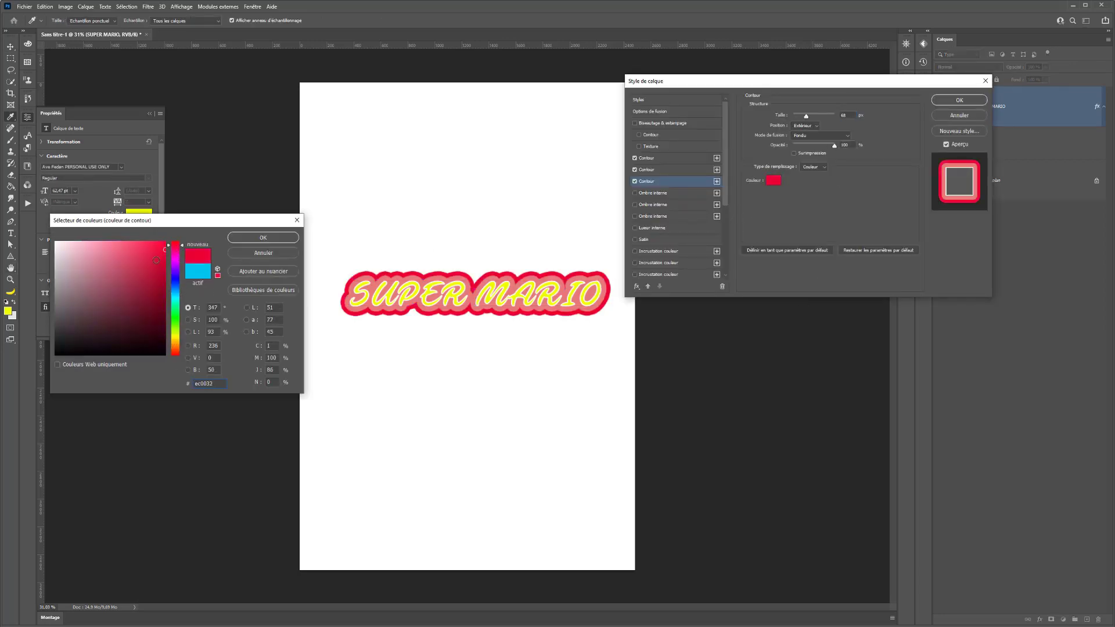
left_click(151, 289)
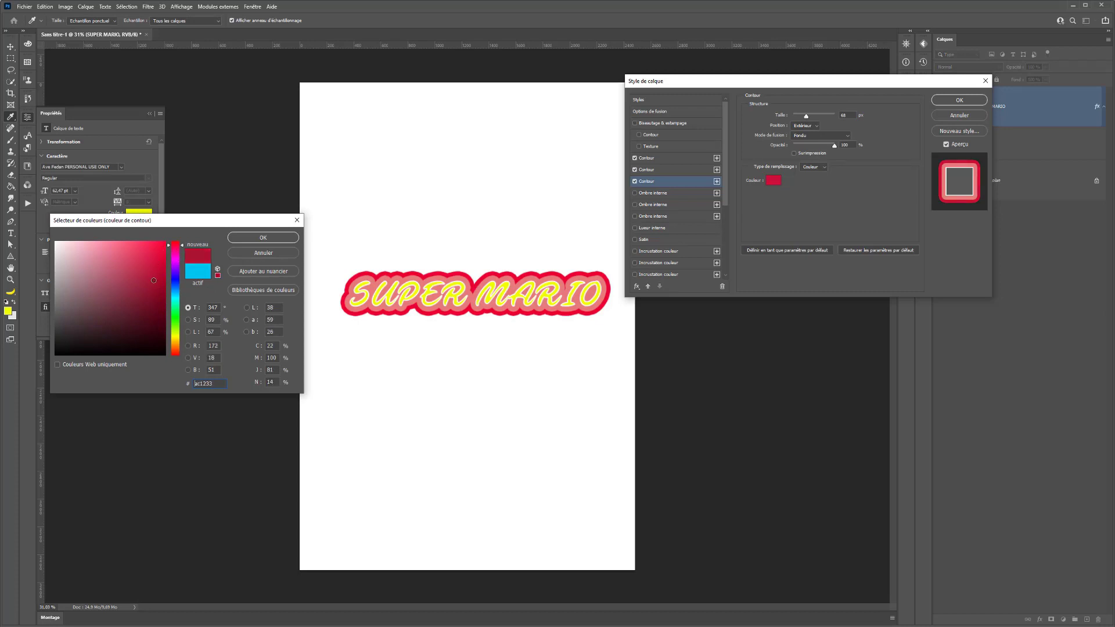
left_click(278, 238)
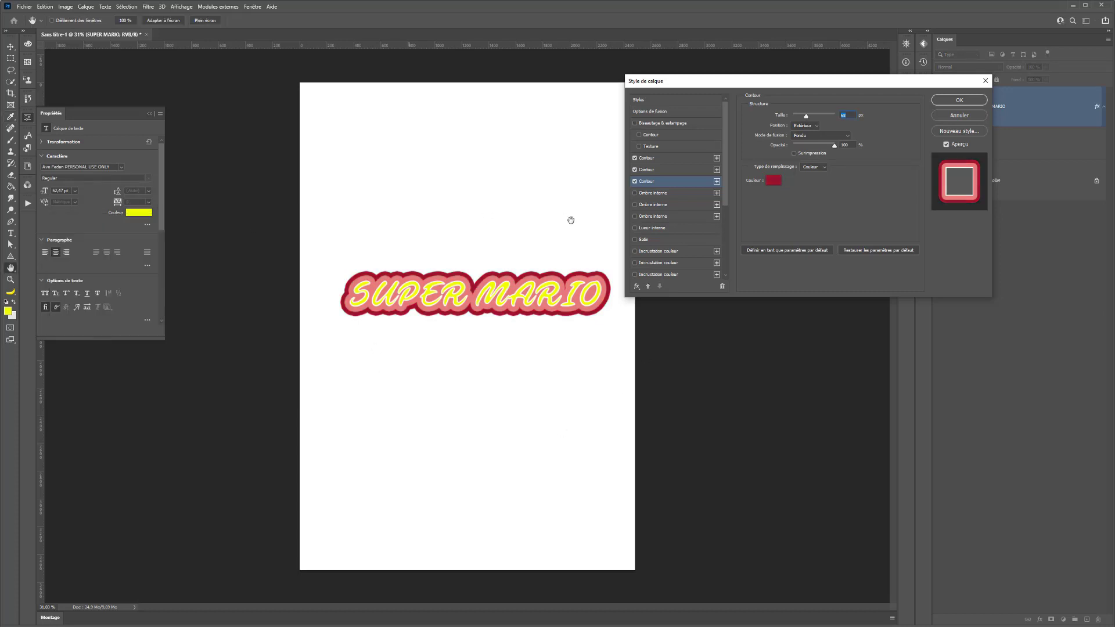
Compare the text with and without the salmon stroke, disable the dark red outer stroke, and apply the layer style.
left_click(634, 170)
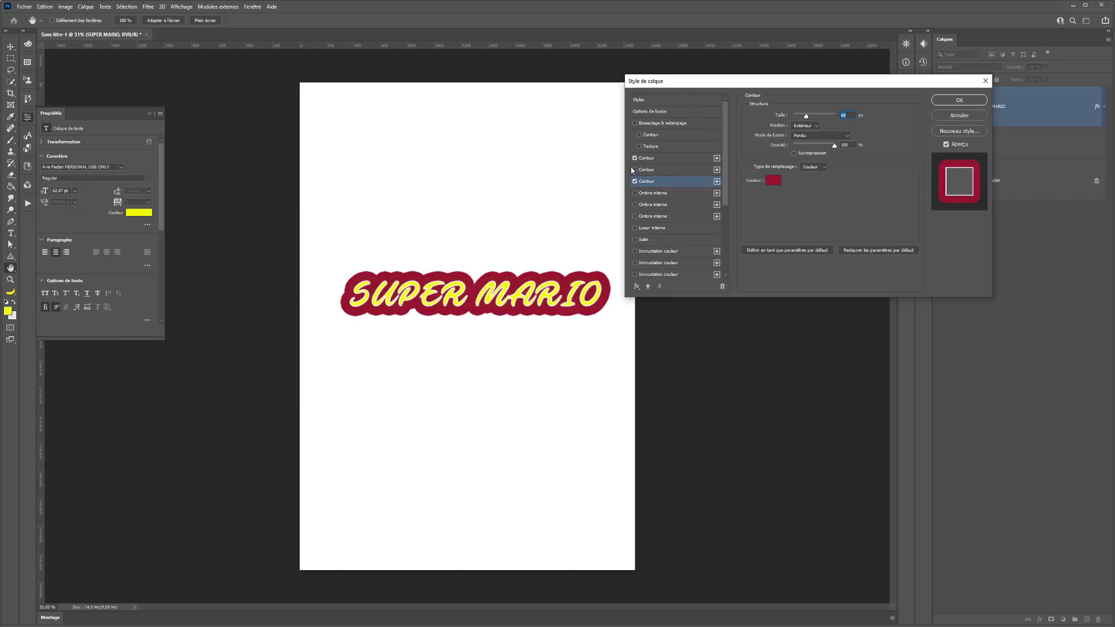
left_click(635, 170)
left_click(635, 181)
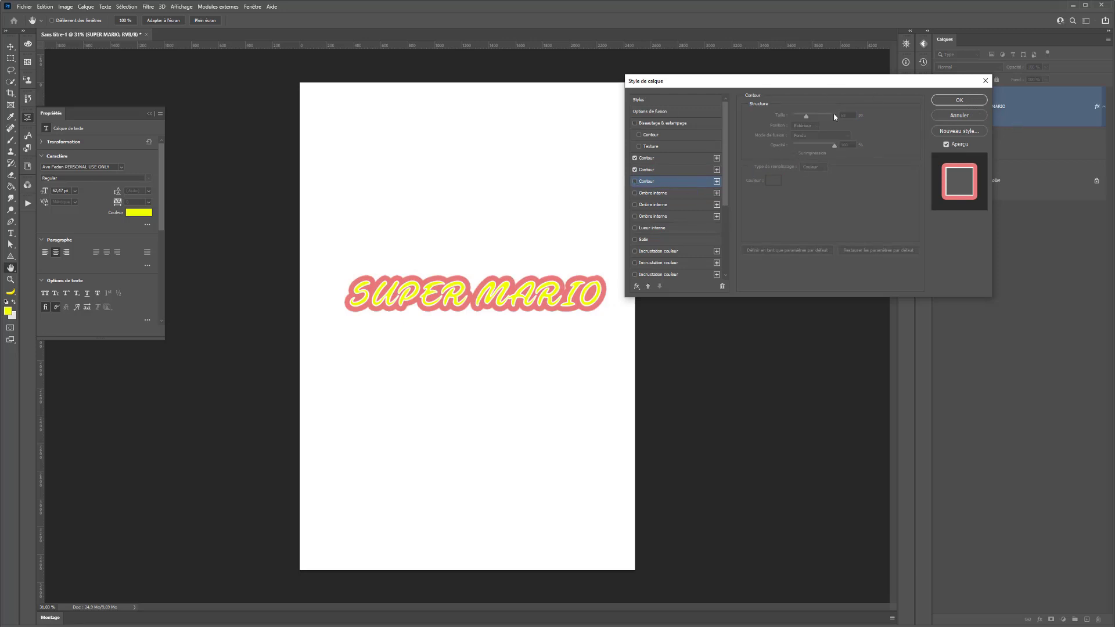
left_click(959, 100)
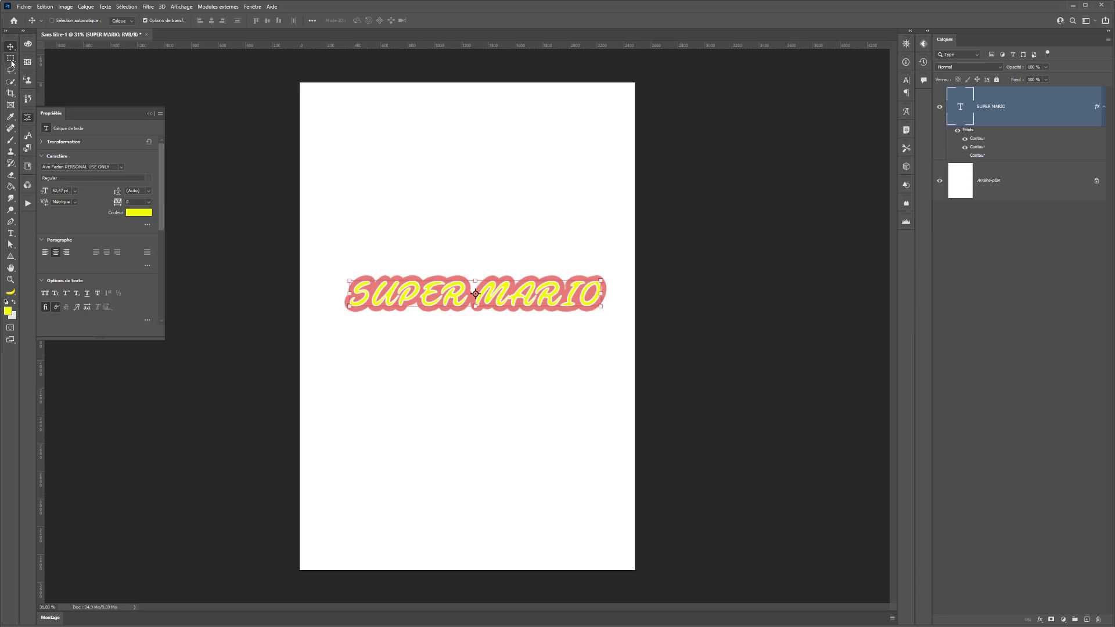
Move the SUPER MARIO text up towards the top of the page and hide its layer.
left_click_drag(395, 250, 394, 121)
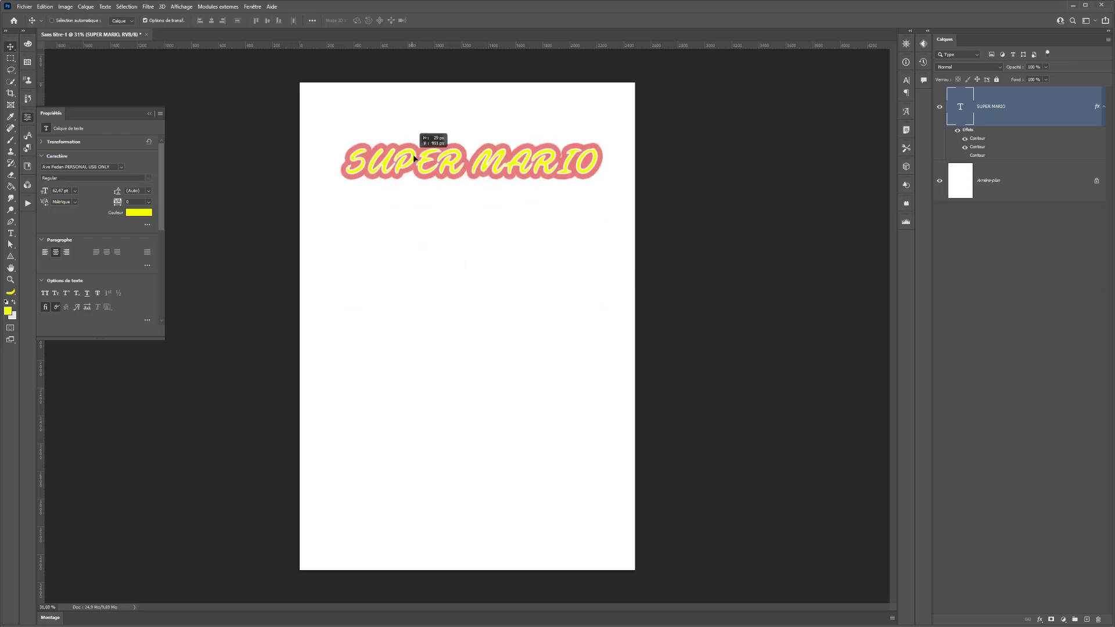
left_click(939, 106)
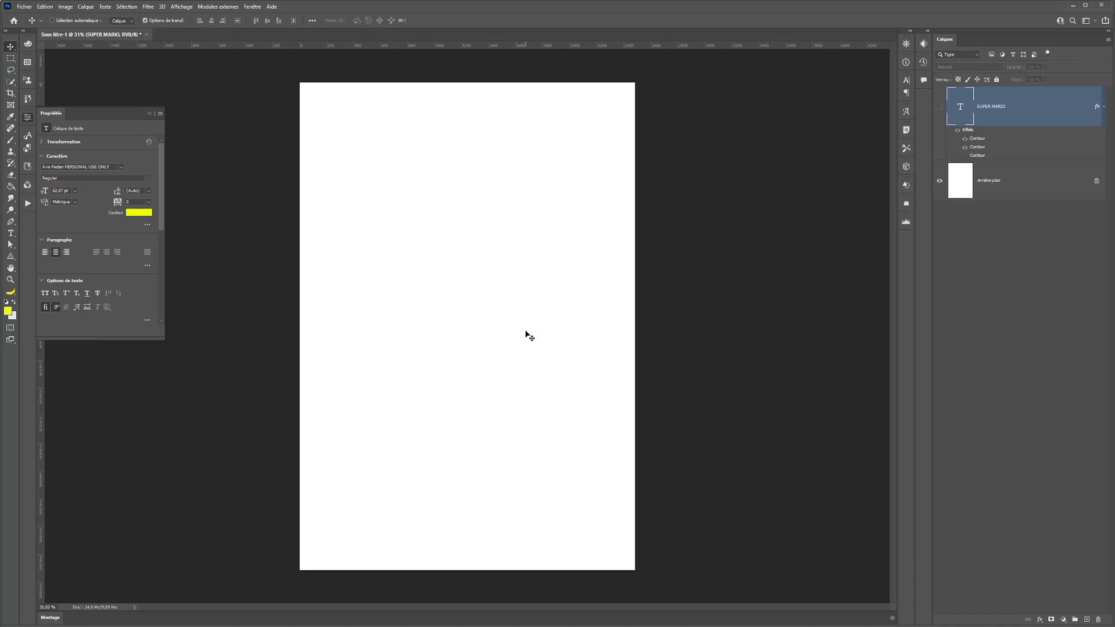
Draw a large freehand S-shaped lasso selection on the blank page.
left_click(11, 61)
left_click(11, 69)
mouse_move(394, 314)
left_mouse_down()
mouse_move(425, 507)
mouse_move(561, 490)
mouse_move(591, 345)
mouse_move(513, 257)
mouse_move(587, 227)
mouse_move(561, 184)
left_mouse_up()
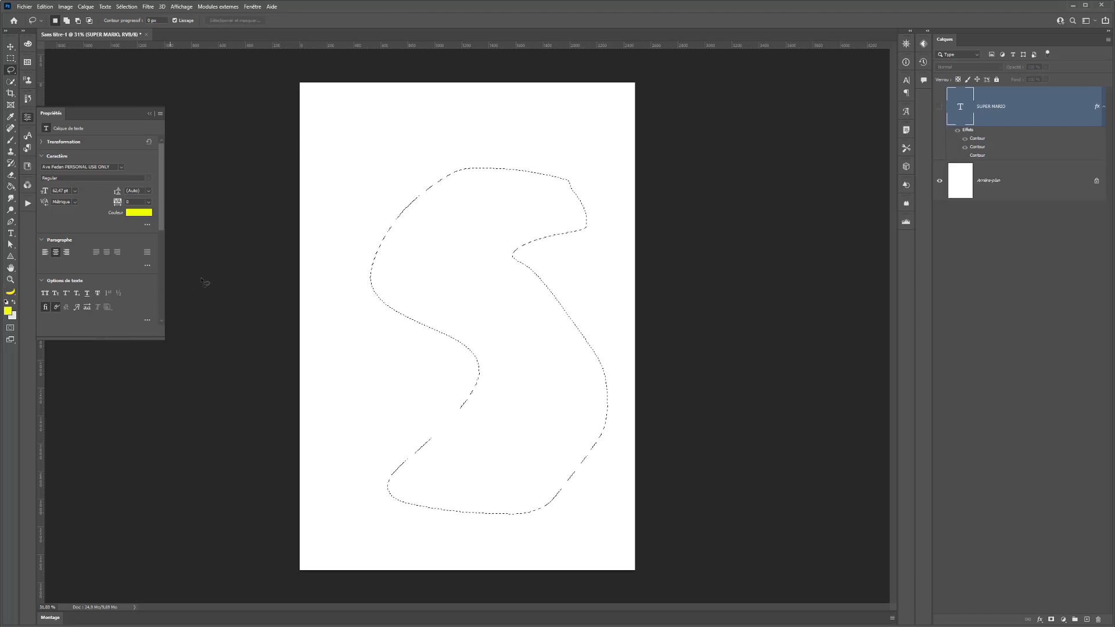
Add a new blank layer above the text layer and stroke the S-shaped selection on it with a centred 50 px blue outline.
left_click(49, 7)
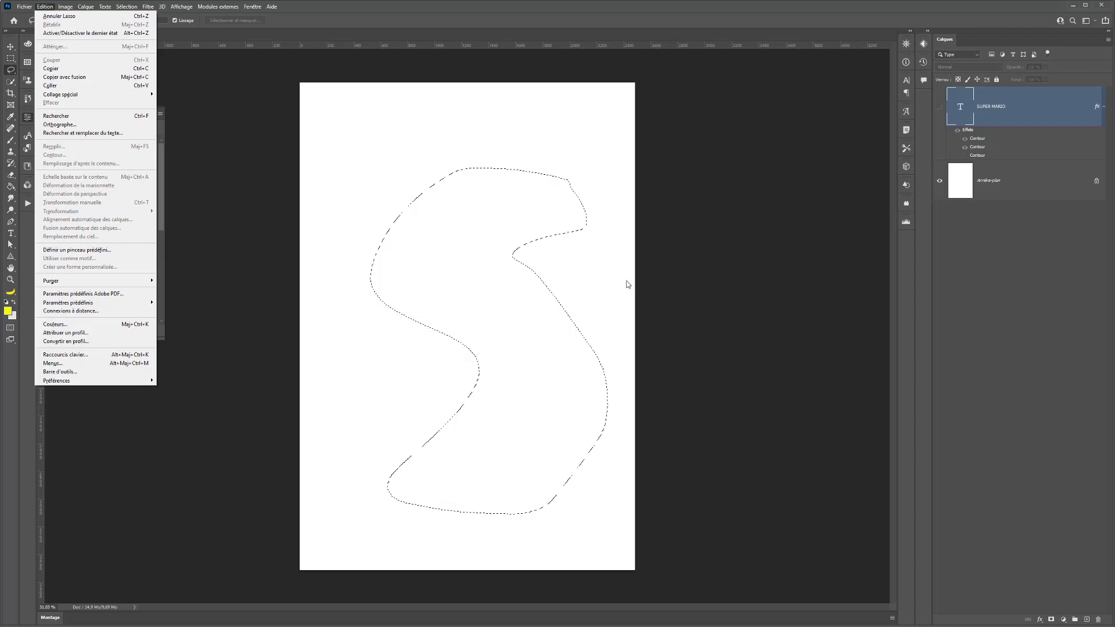
left_click(1086, 620)
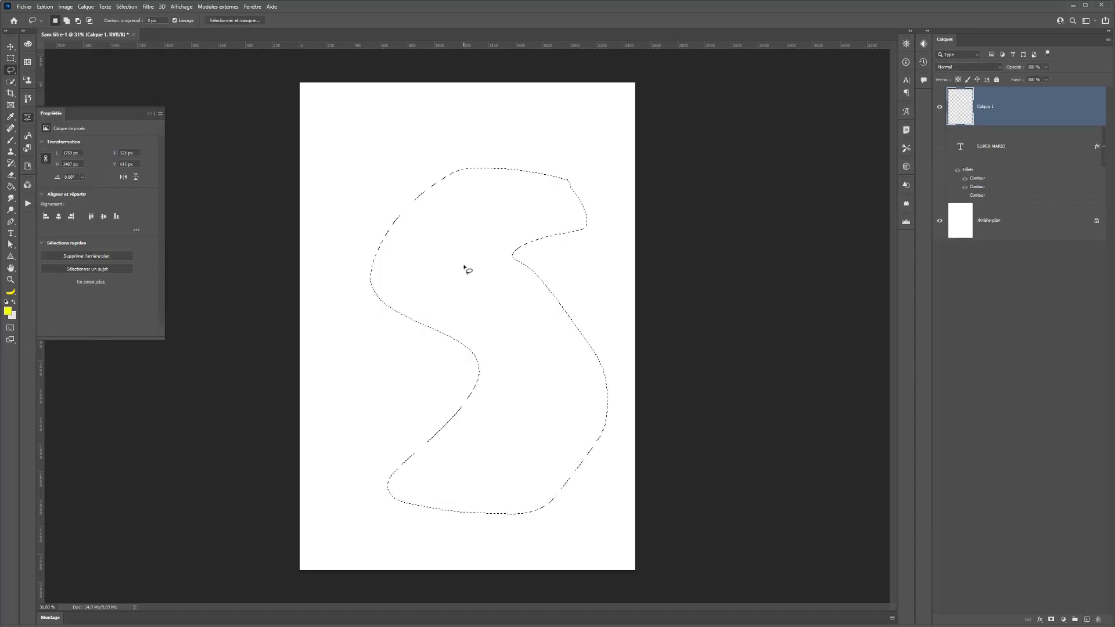
left_click(44, 6)
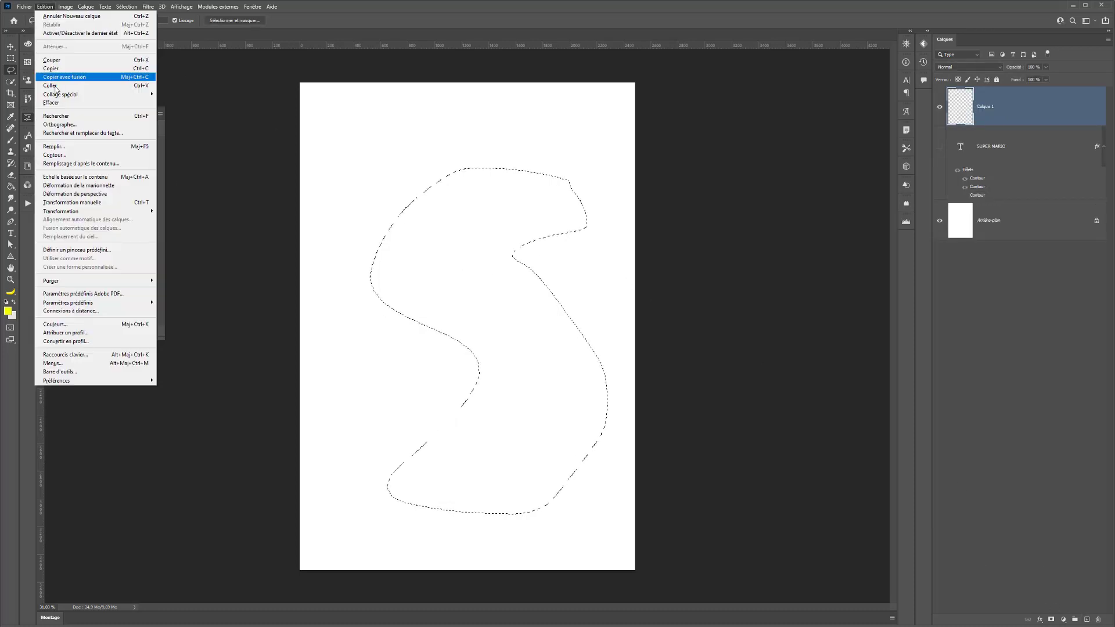
left_click(54, 154)
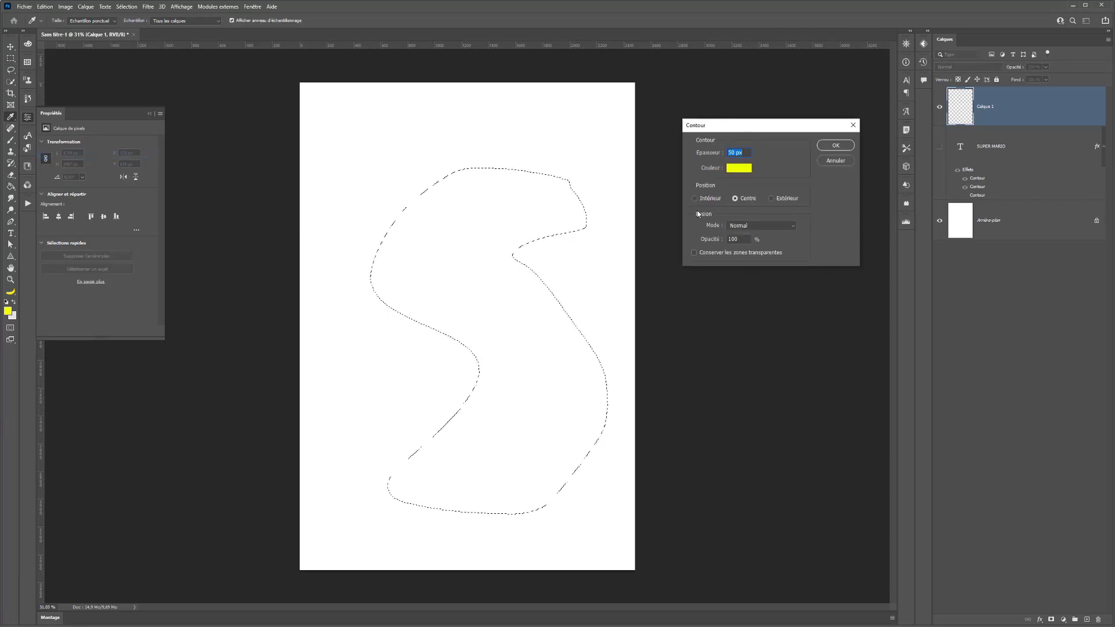
left_click(711, 200)
left_click(744, 200)
left_click(739, 168)
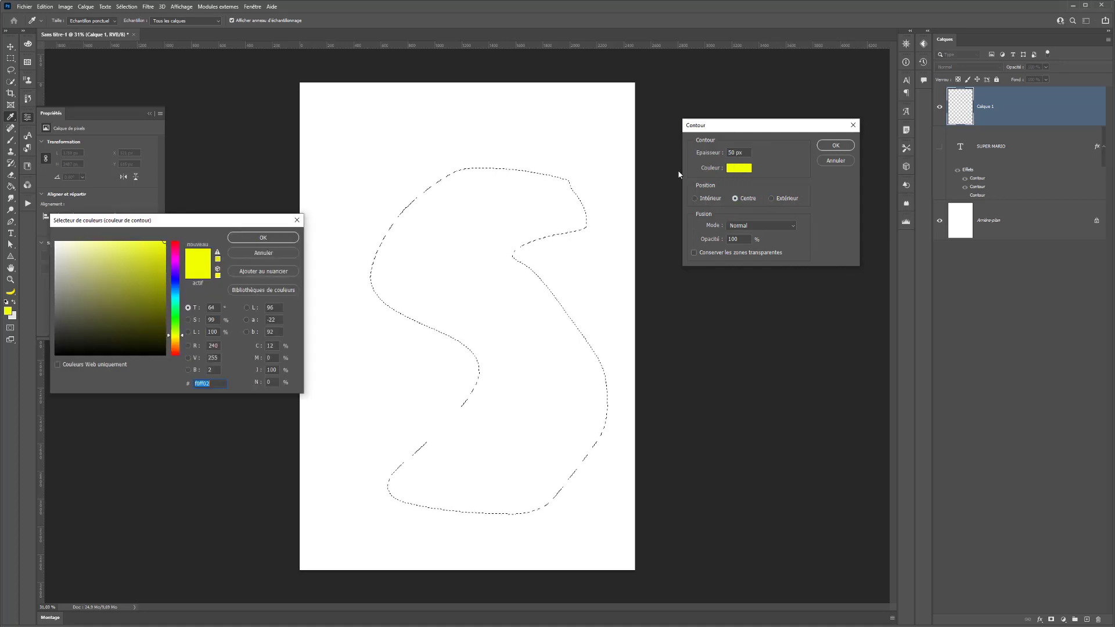
left_click(176, 283)
left_click(263, 238)
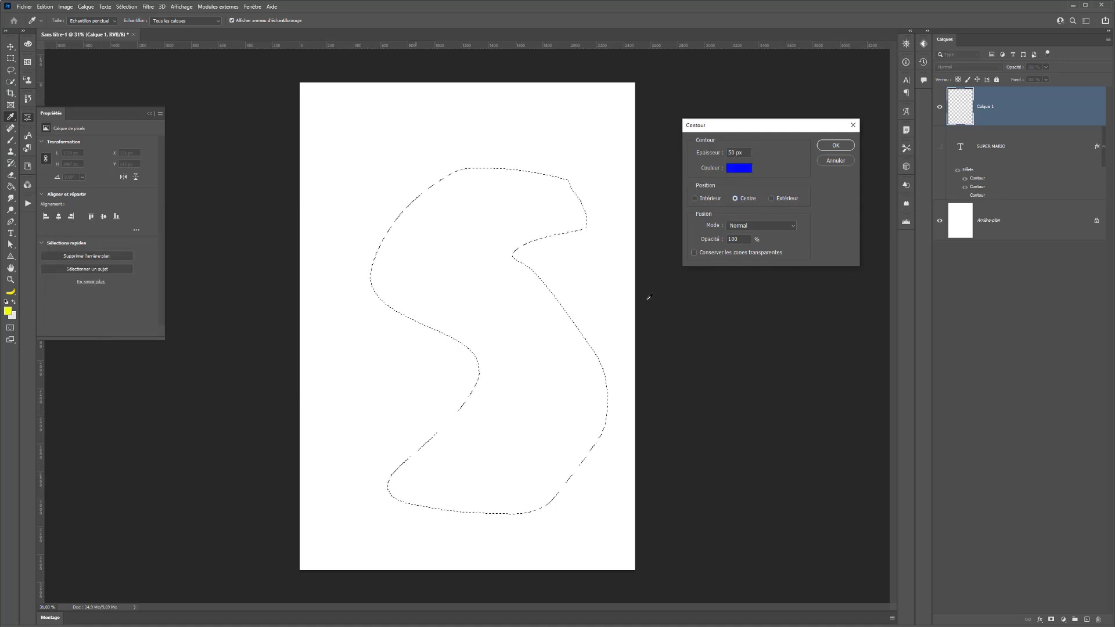
left_click(835, 147)
key("l")
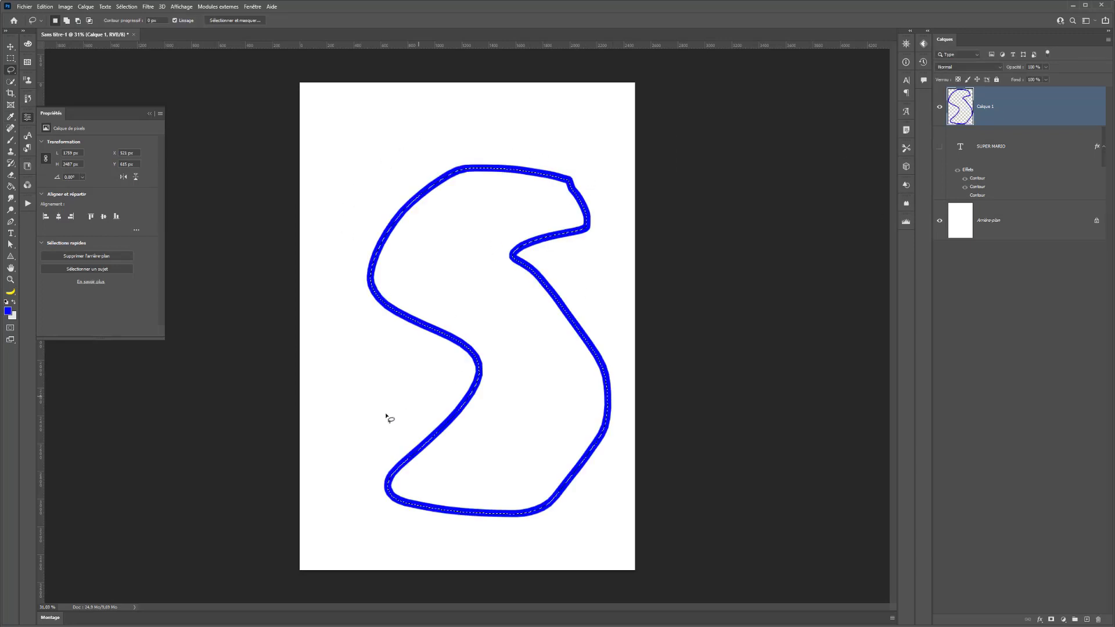
Deselect the S-shaped outline and toggle its layer's visibility off and back on.
left_click(308, 149)
left_click(940, 107)
left_click(940, 107)
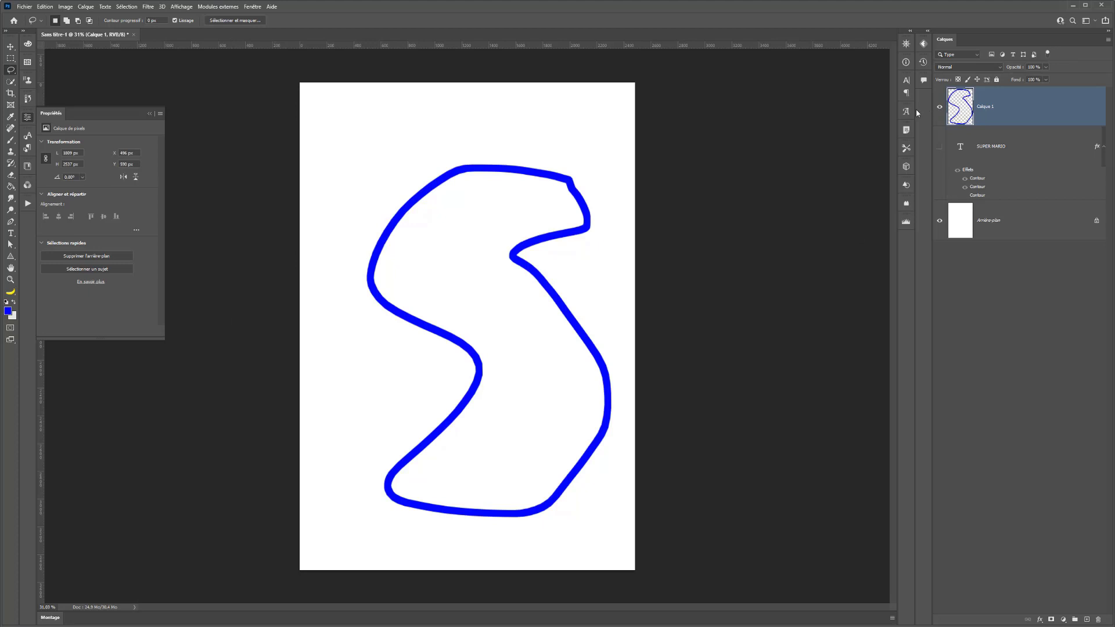